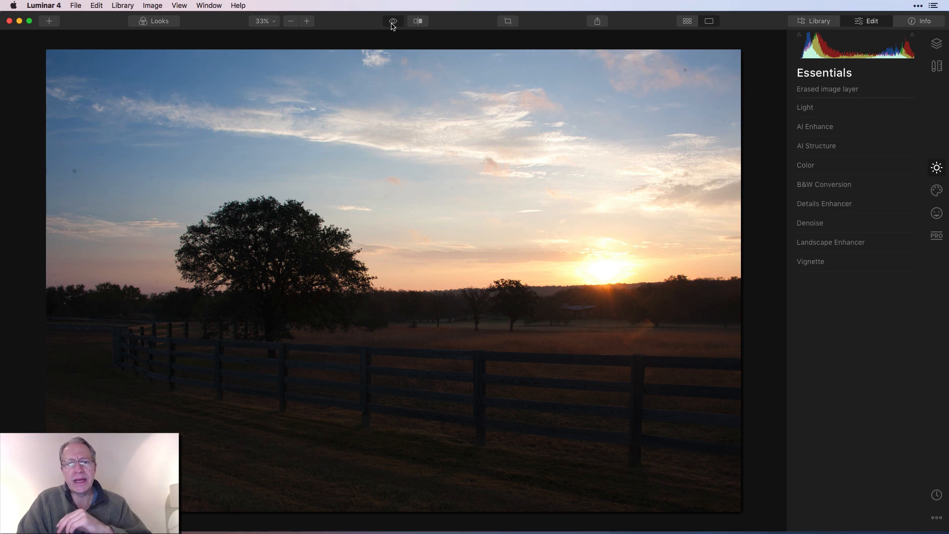
Set AI Accent to 48 in AI Enhance and compare the photo with its original version
left_click(393, 22)
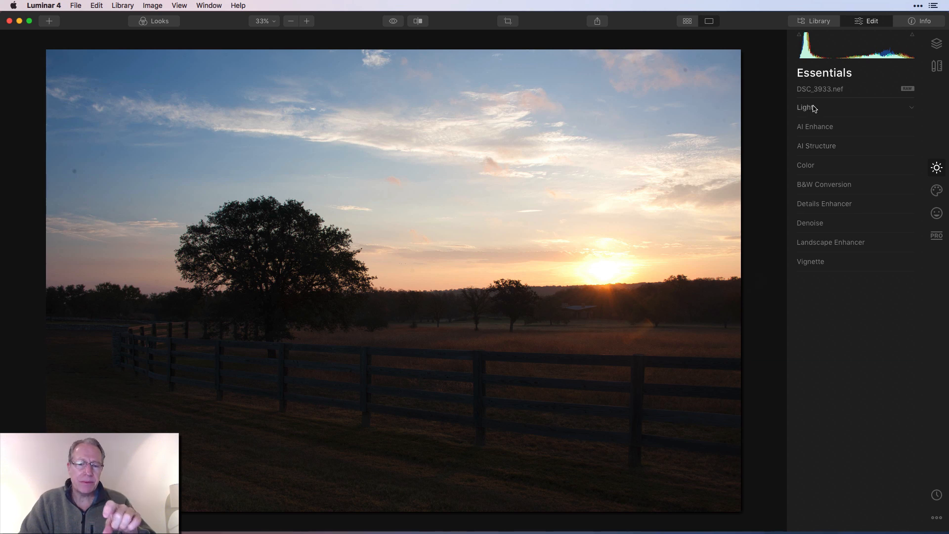
left_click(814, 126)
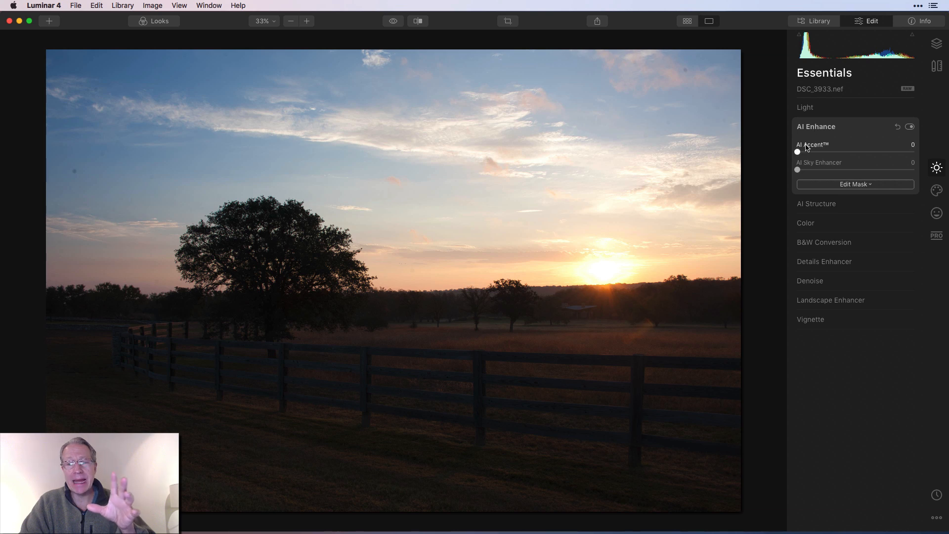
left_click_drag(799, 152, 858, 155)
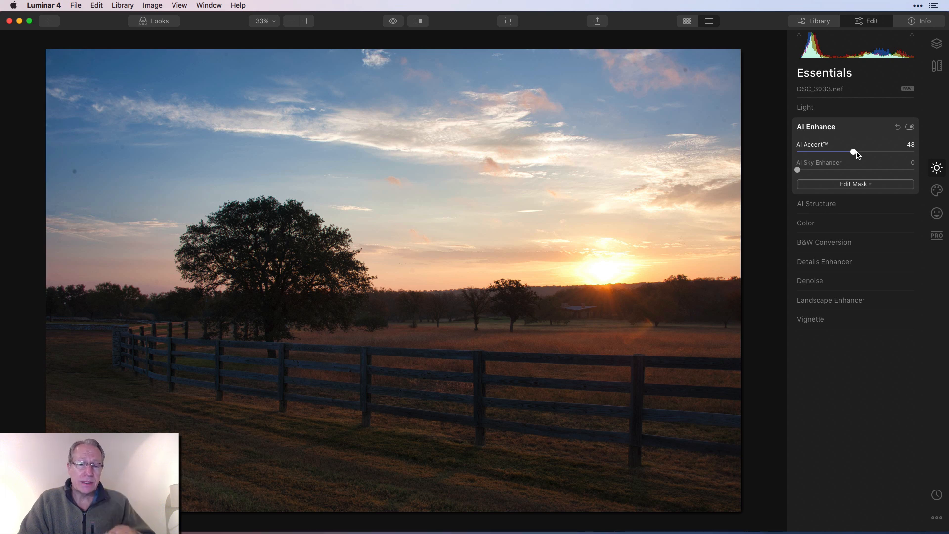
left_click(392, 21)
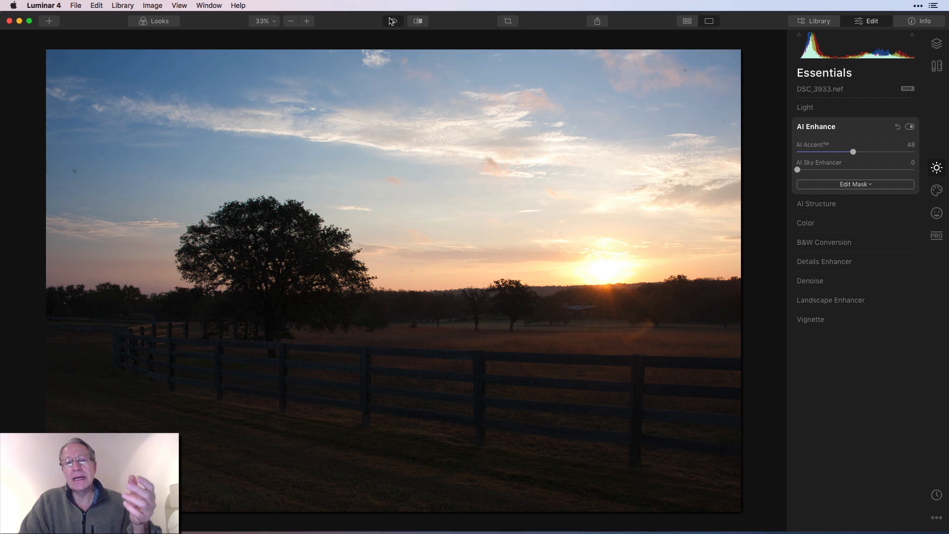
left_click(391, 21)
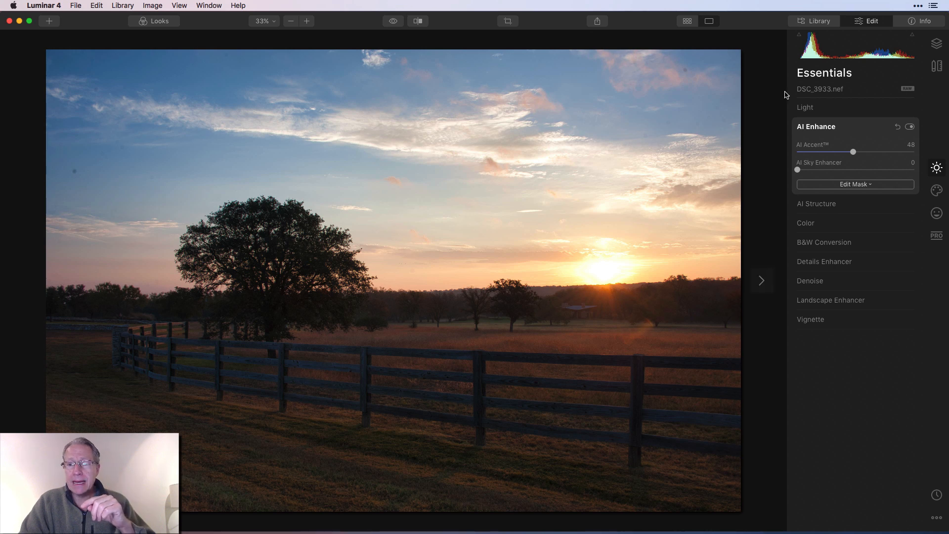
Set Smart Contrast to 25 and Shadows to 20 in the Light adjustments
left_click(835, 108)
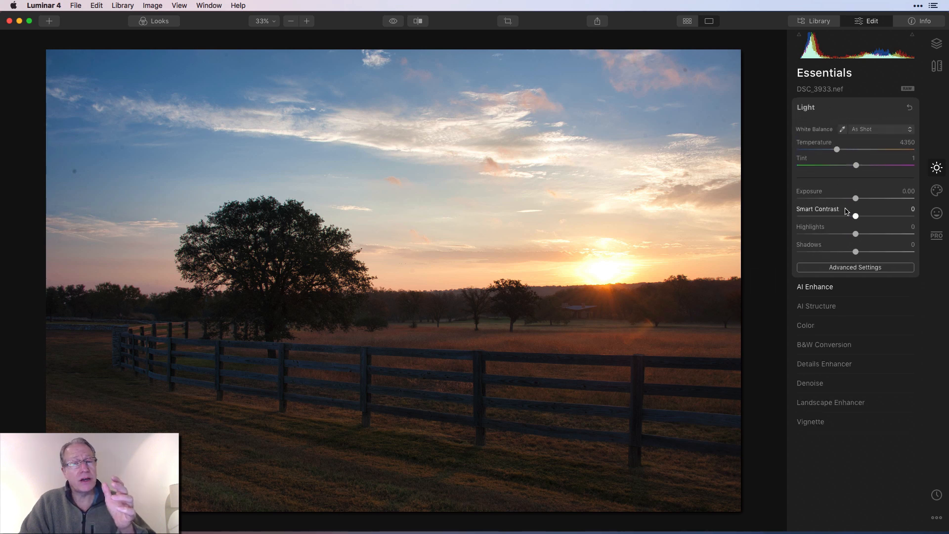
left_click_drag(854, 214, 872, 218)
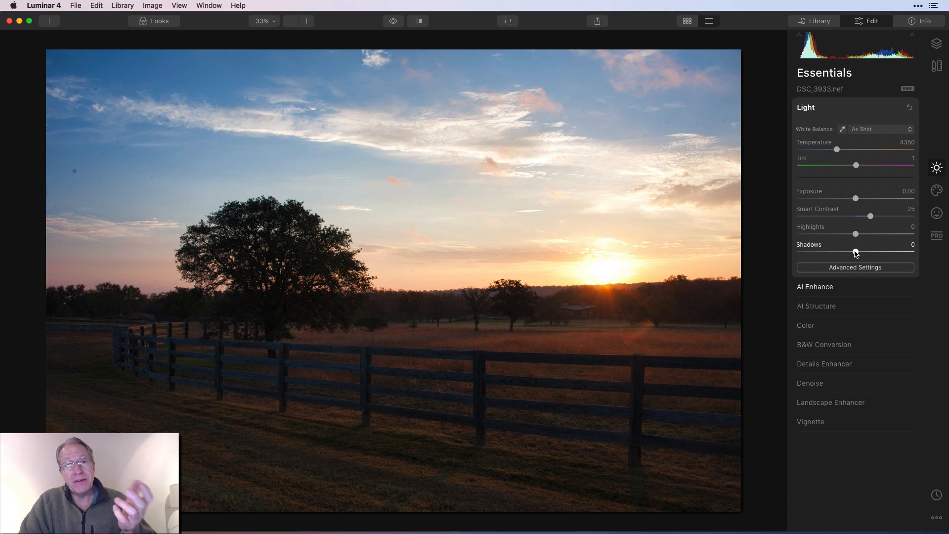
left_click_drag(856, 252, 868, 253)
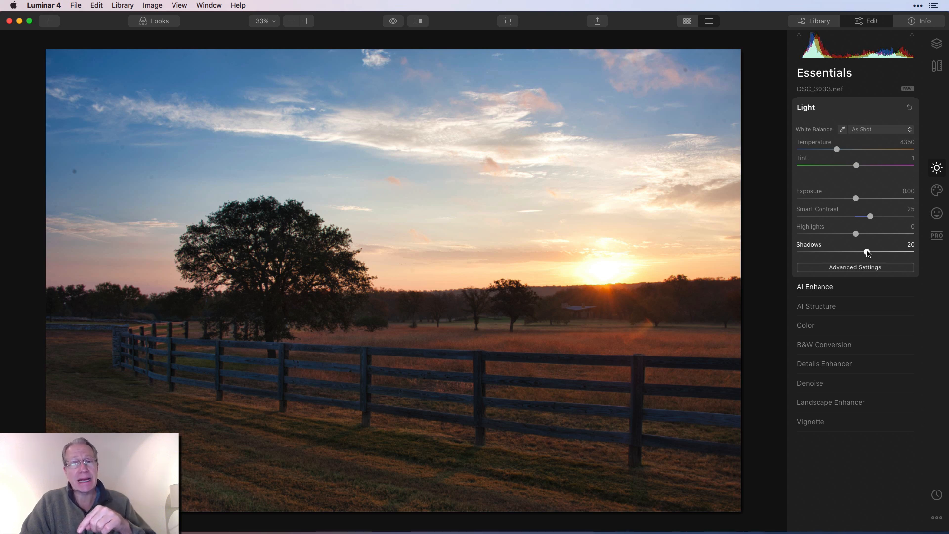
left_click_drag(868, 253, 868, 253)
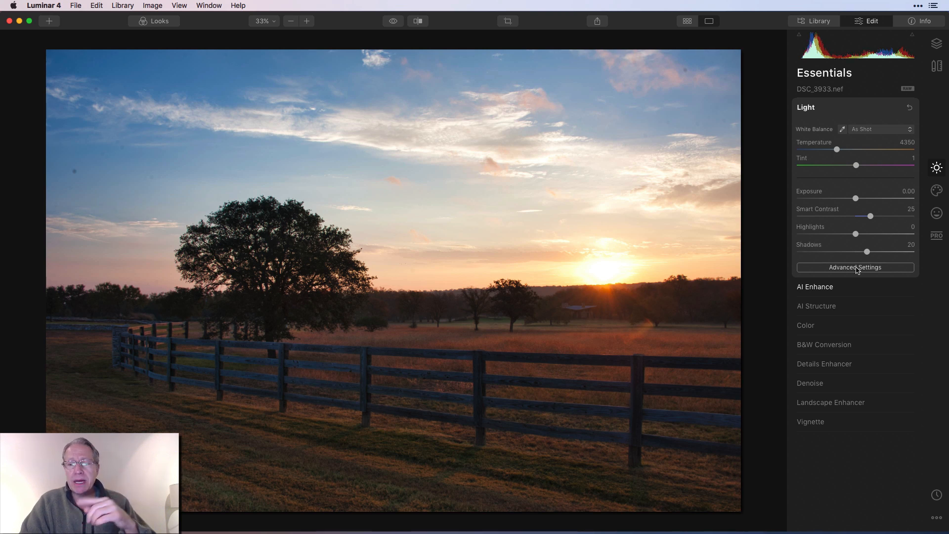
Set AI Sky Enhancer to 19 and compare the edited photo with the original
left_click(839, 291)
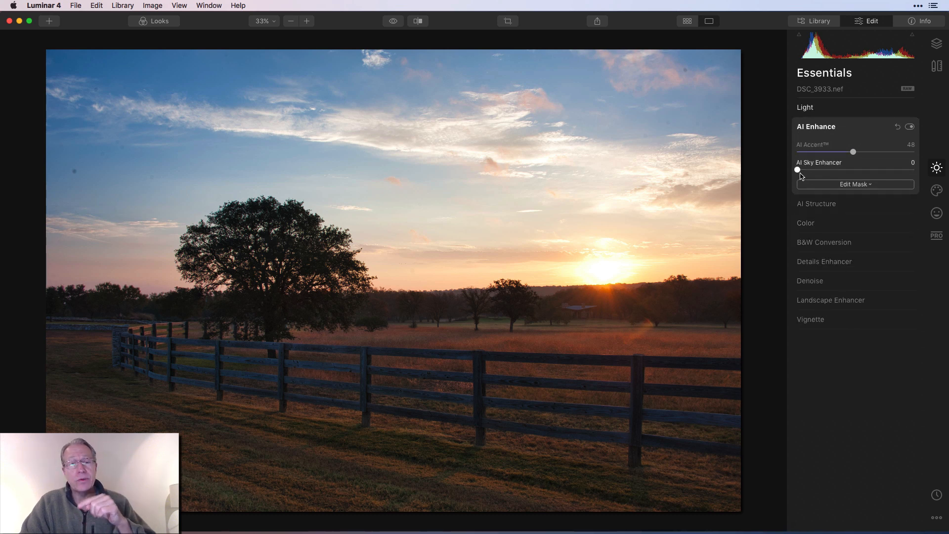
left_click_drag(799, 170, 823, 172)
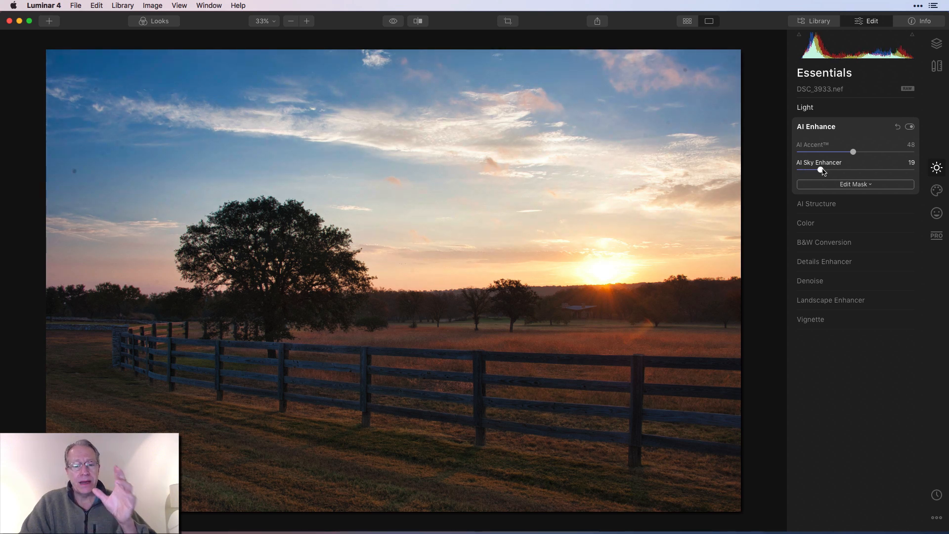
left_click(394, 23)
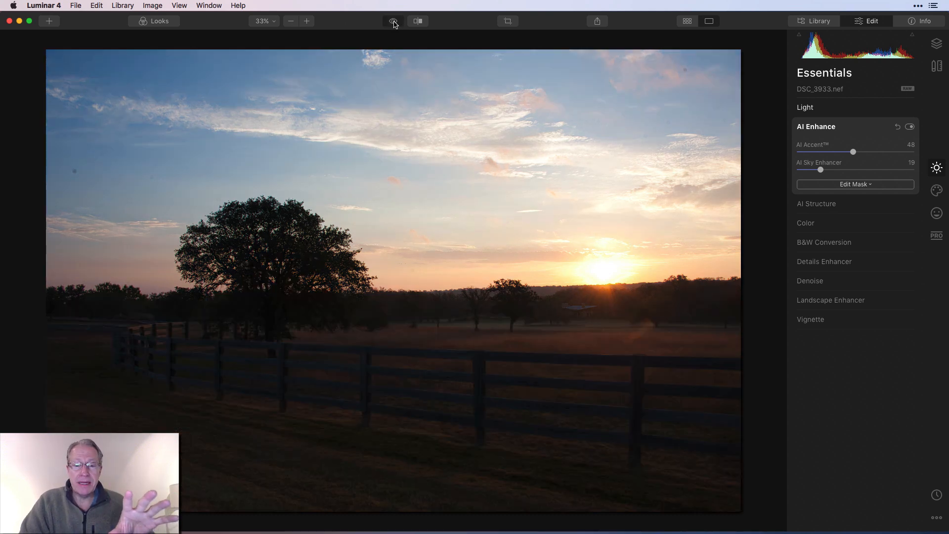
left_click(394, 23)
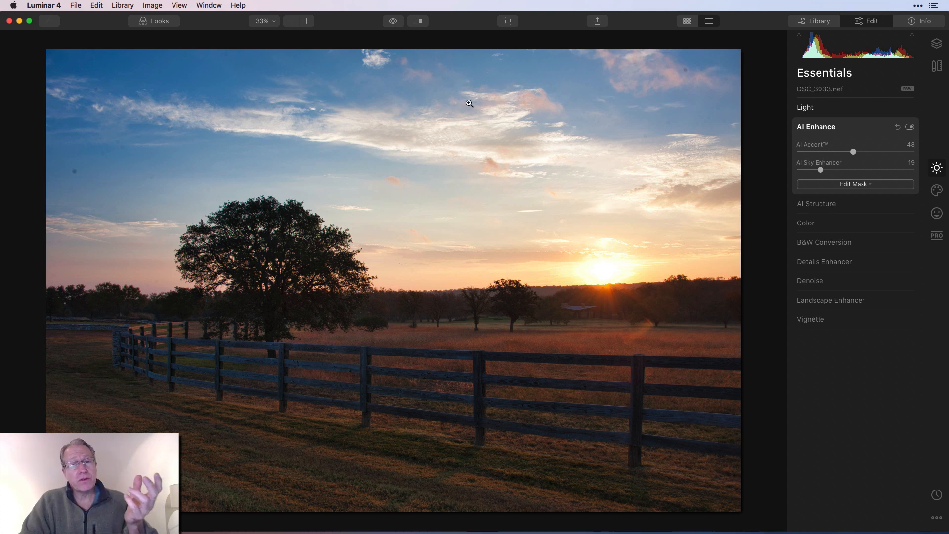
Set the overall Saturation to 3 and Vibrance to 17 in the Color adjustments
left_click(806, 223)
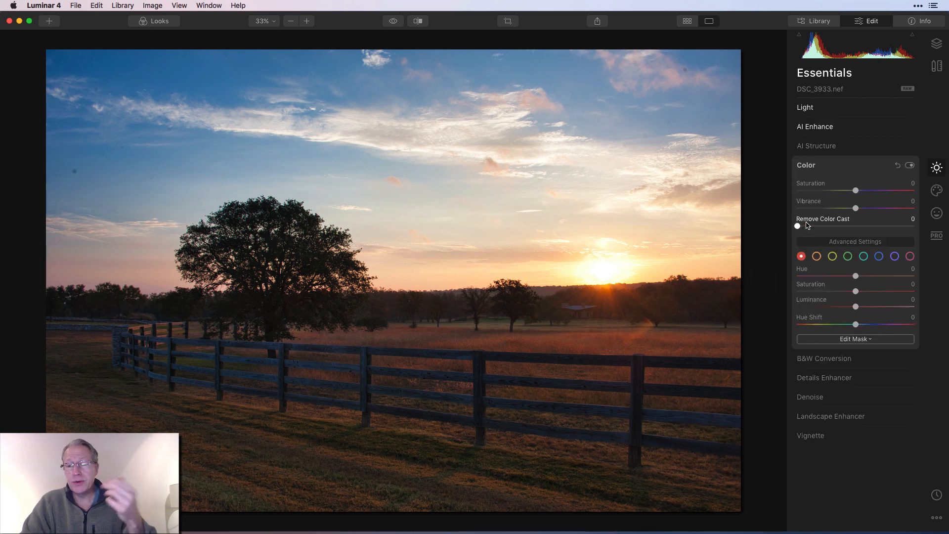
left_click_drag(857, 191, 867, 211)
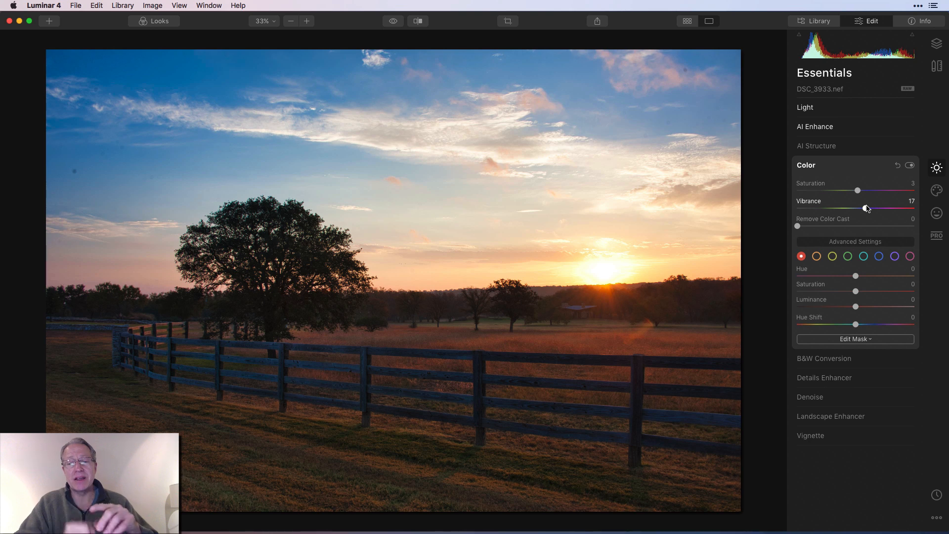
Set Medium Details to 30 in Details Enhancer and limit it to the land below the horizon with a narrow gradient mask
left_click(852, 378)
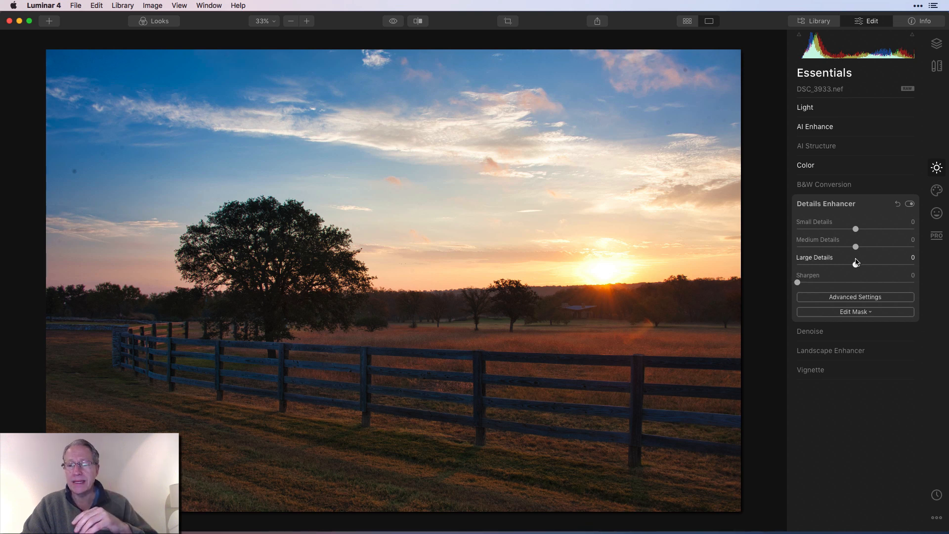
left_click_drag(856, 247, 875, 249)
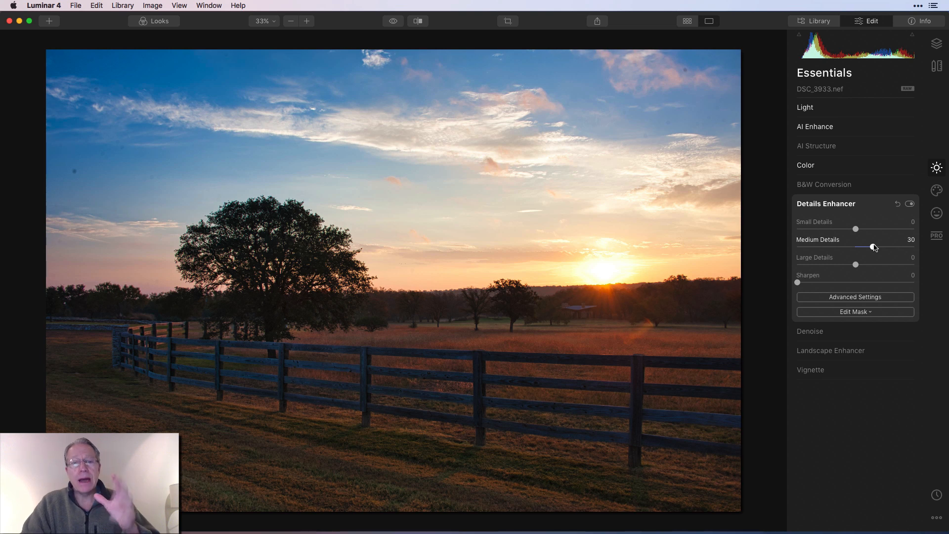
left_click(862, 314)
left_click(850, 345)
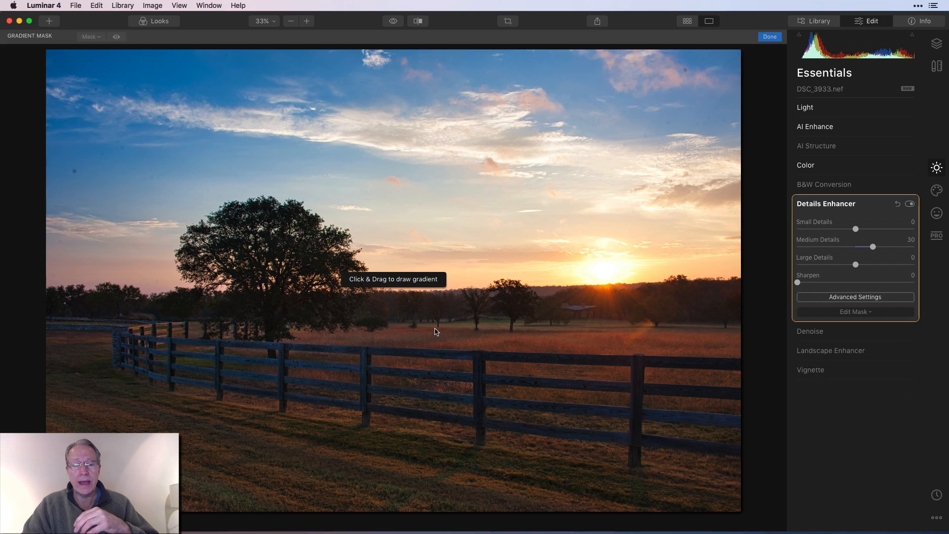
left_click_drag(400, 303, 401, 286)
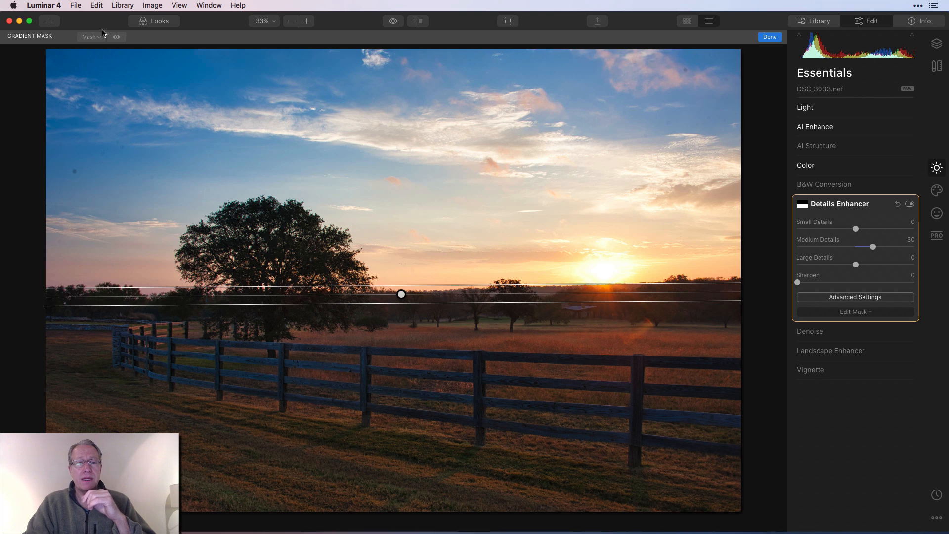
left_click(769, 40)
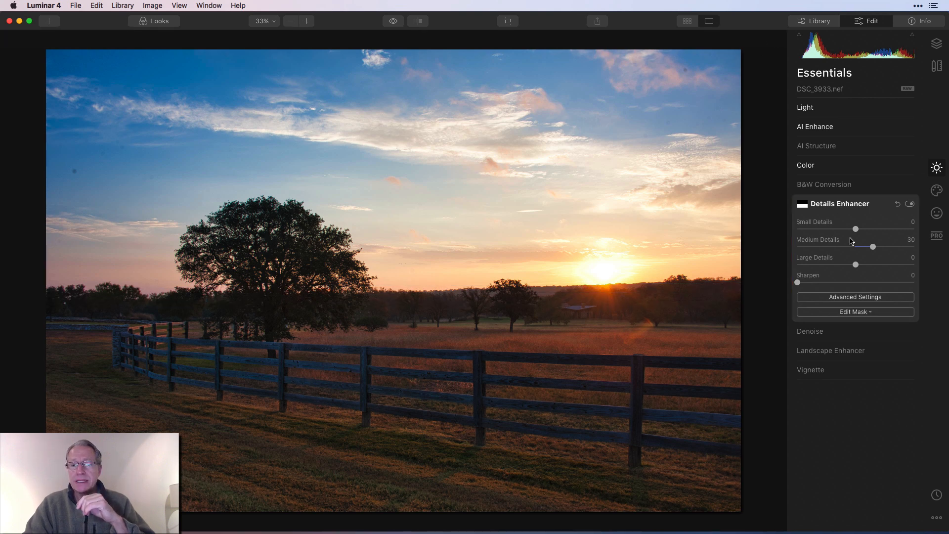
Paint the large tree into the Details Enhancer mask with the brush, using the mask overlay as a guide
left_click(863, 313)
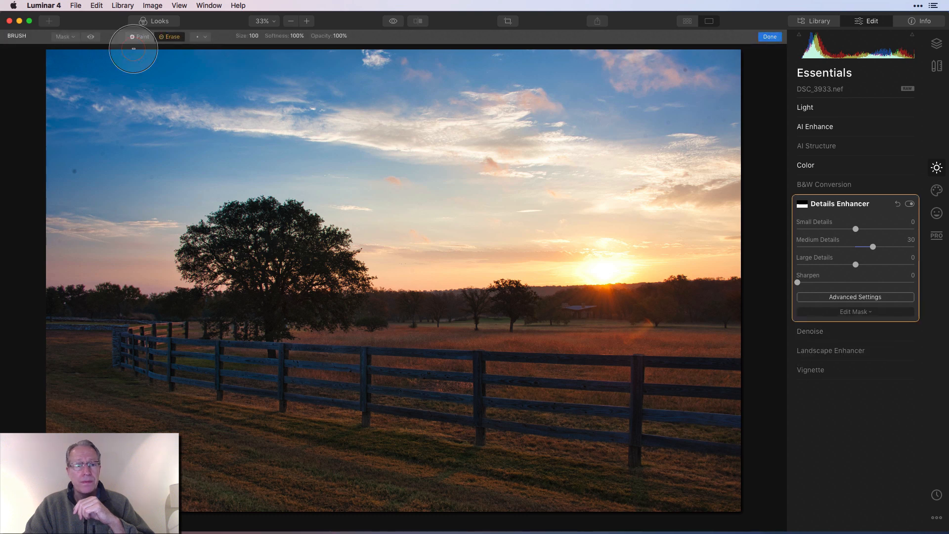
left_click(90, 37)
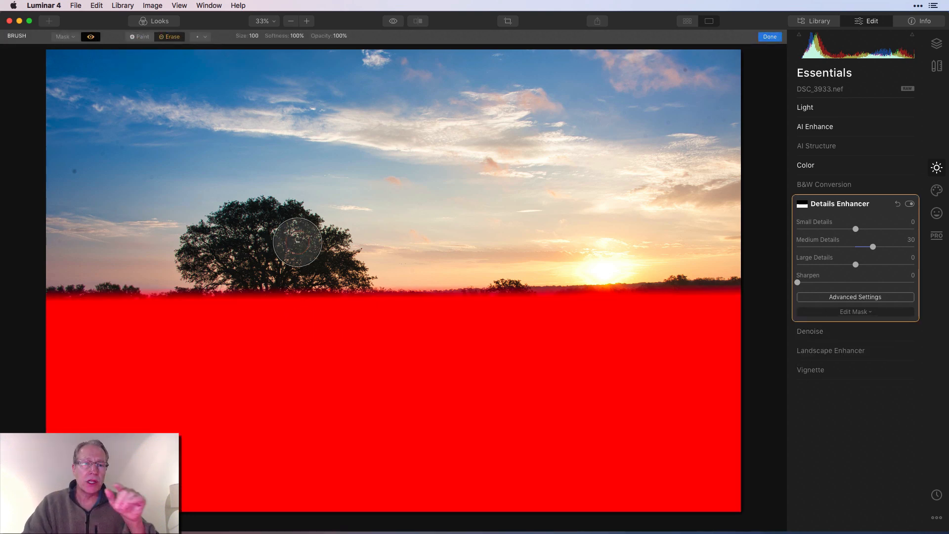
left_click(140, 37)
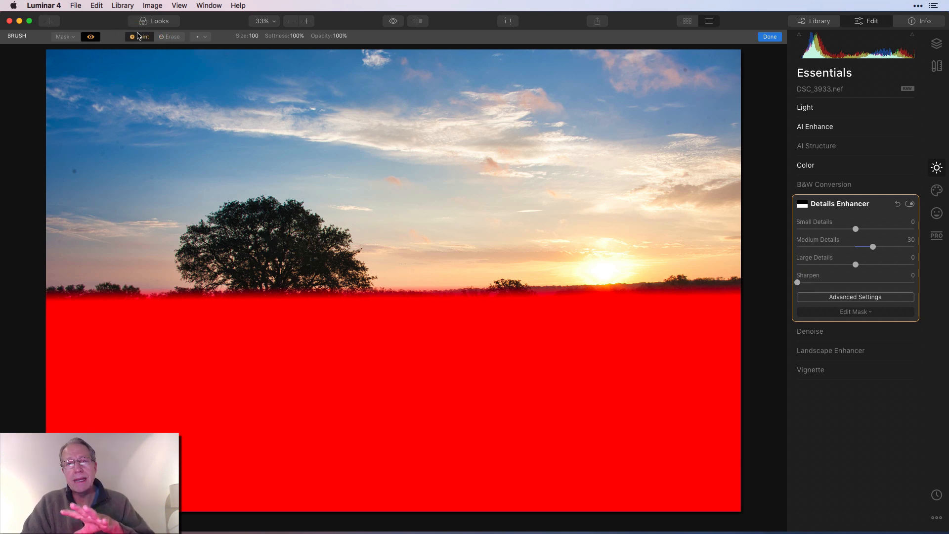
mouse_move(317, 297)
left_mouse_down()
mouse_move(343, 287)
mouse_move(324, 262)
left_mouse_up()
mouse_move(294, 236)
left_mouse_down()
mouse_move(244, 223)
mouse_move(225, 252)
mouse_move(292, 272)
mouse_move(203, 252)
mouse_move(223, 307)
mouse_move(153, 318)
mouse_move(80, 312)
mouse_move(155, 327)
mouse_move(521, 320)
mouse_move(494, 310)
mouse_move(505, 307)
mouse_move(574, 328)
mouse_move(738, 303)
mouse_move(507, 386)
left_mouse_up()
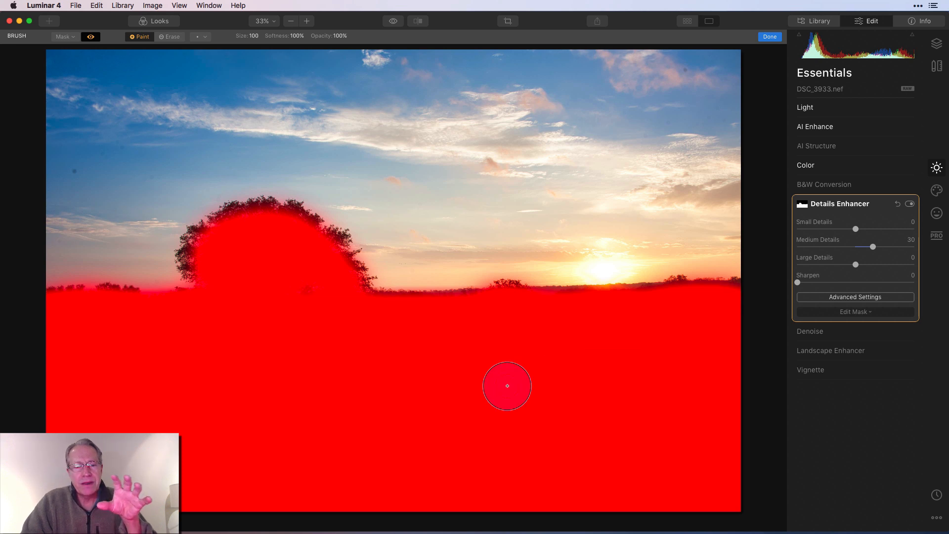
mouse_move(273, 297)
left_mouse_down()
mouse_move(320, 293)
mouse_move(273, 231)
mouse_move(239, 257)
left_mouse_up()
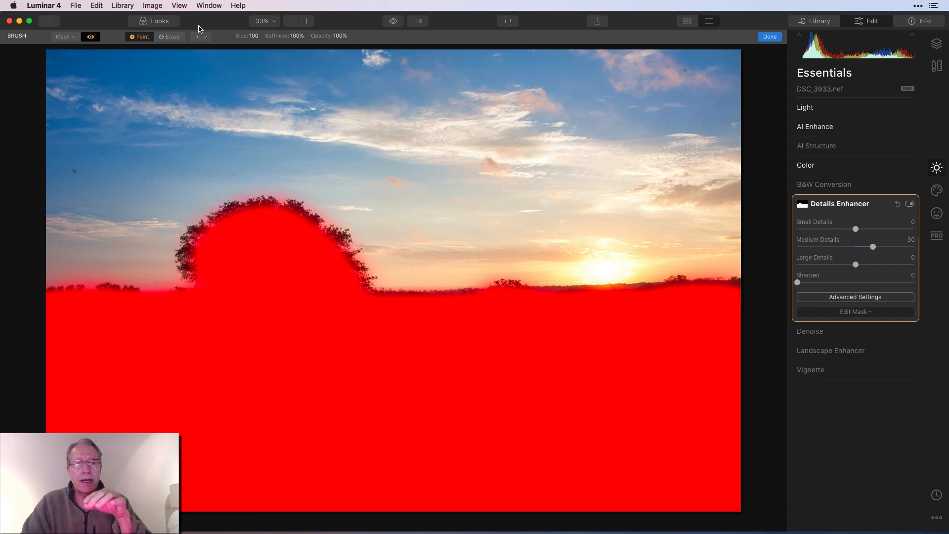
left_click(94, 37)
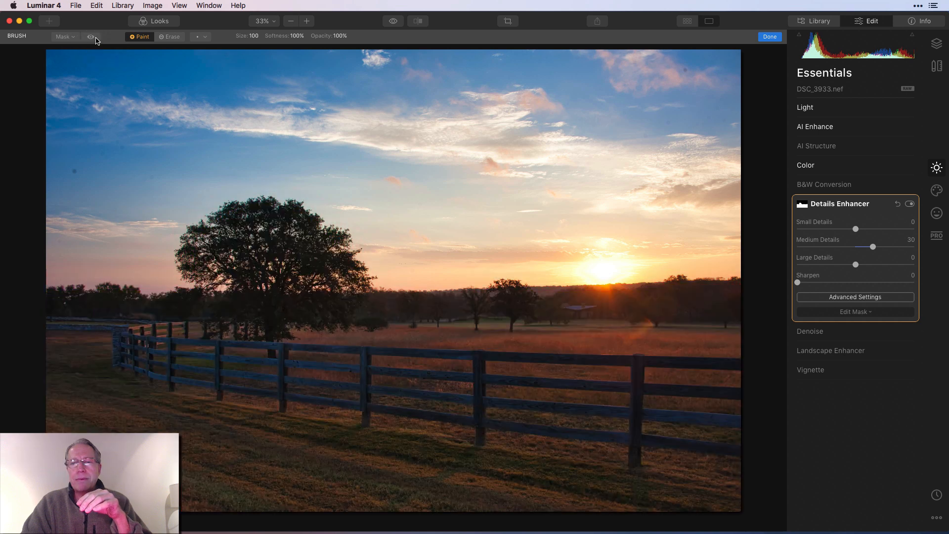
left_click(771, 37)
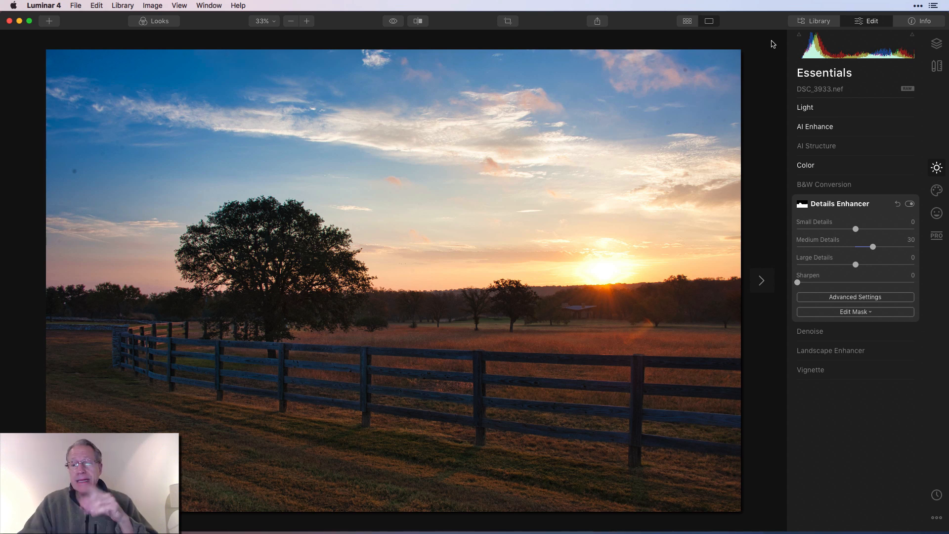
Set Golden Hour to 26 in Landscape Enhancer
left_click(824, 350)
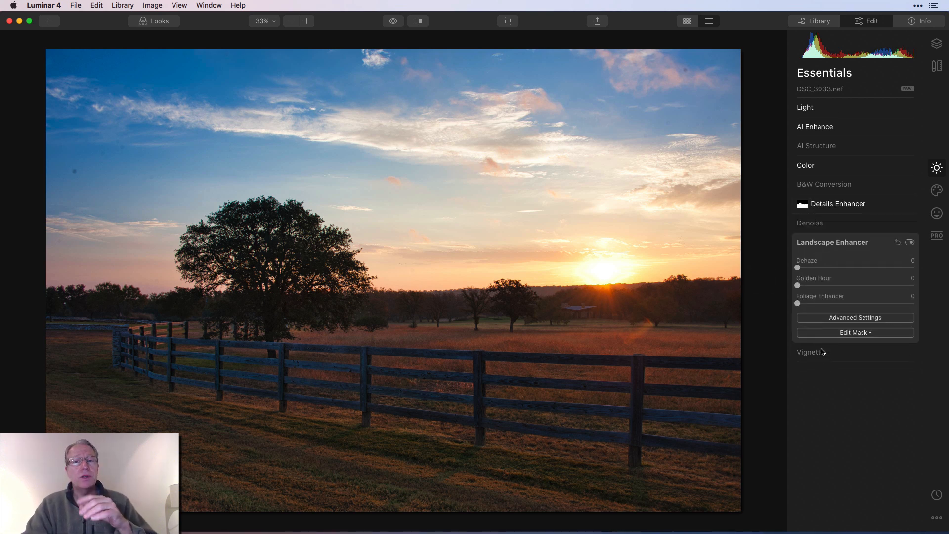
left_click_drag(798, 286, 833, 285)
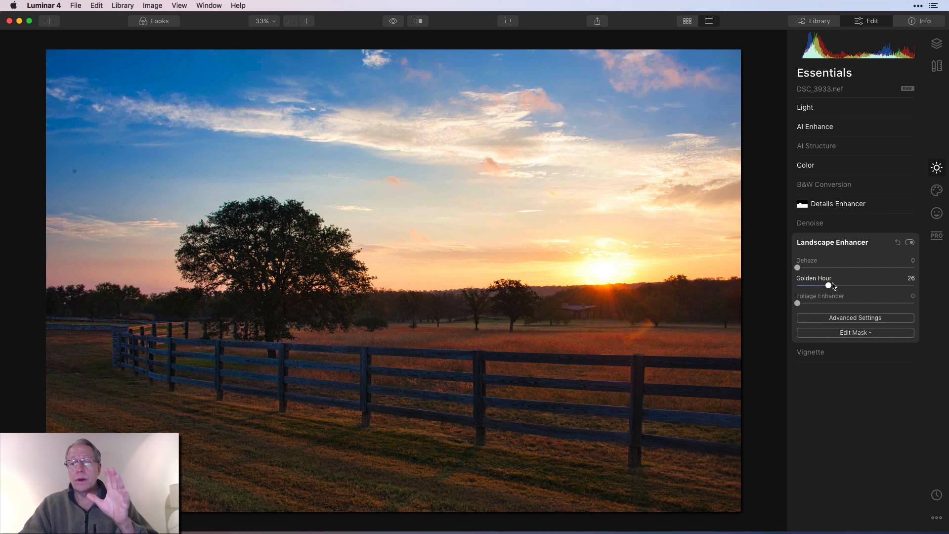
Orient the Adjustable Gradient with a narrow transition band centred on the tree line just below the horizon
left_click(937, 236)
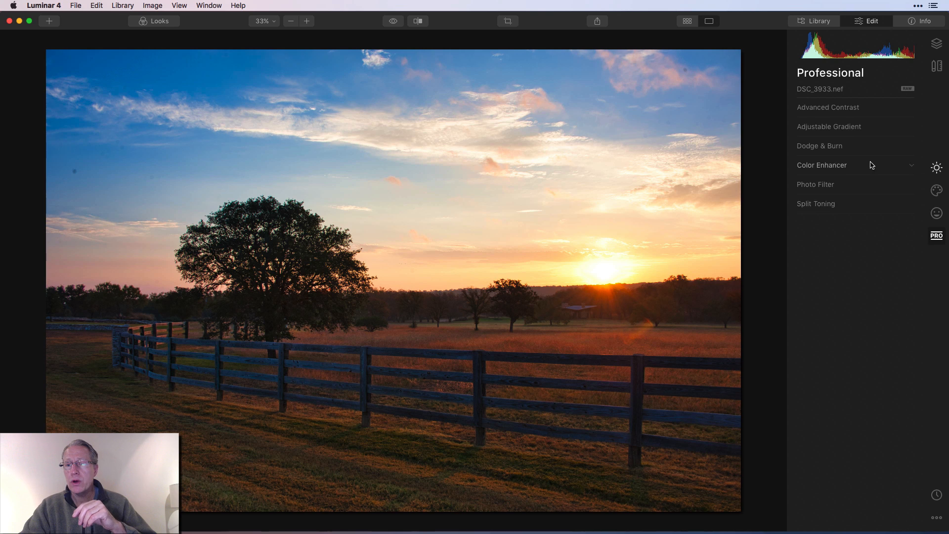
left_click(855, 128)
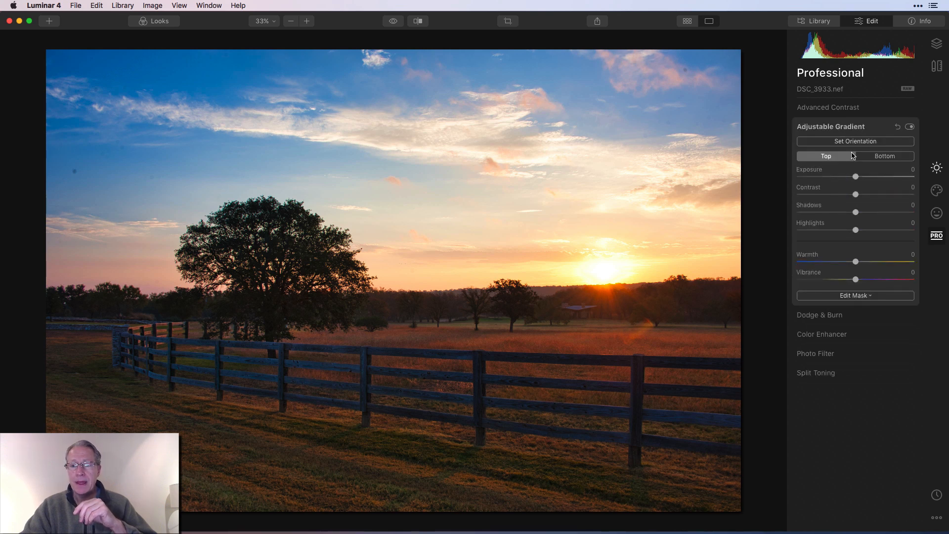
left_click(855, 142)
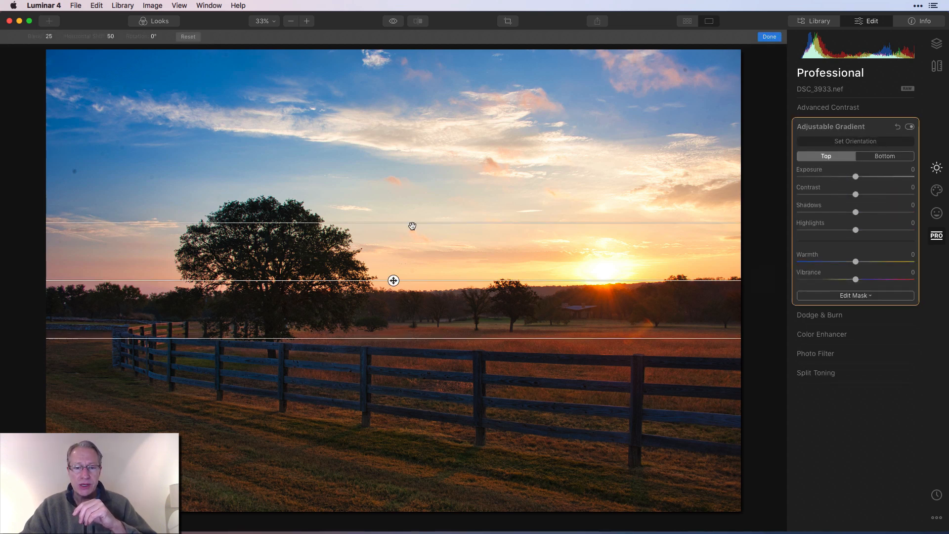
left_click_drag(412, 223, 394, 294)
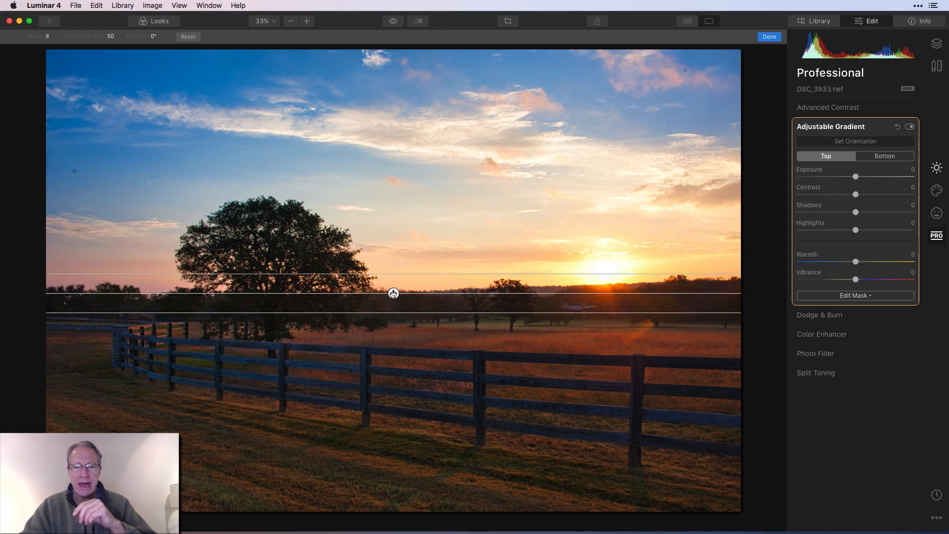
left_click(766, 37)
Set Warmth to 54 for the bottom part of the Adjustable Gradient
left_click(882, 157)
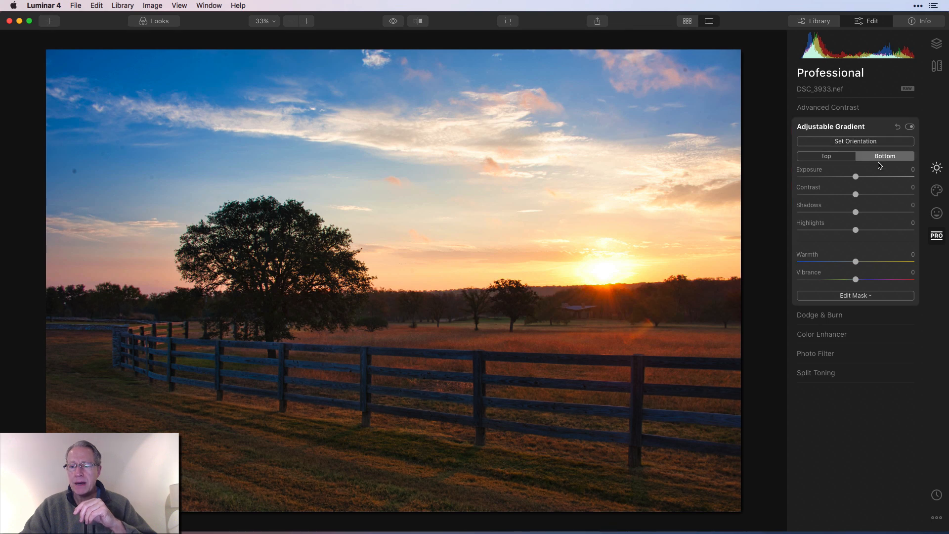
left_click_drag(856, 262, 890, 261)
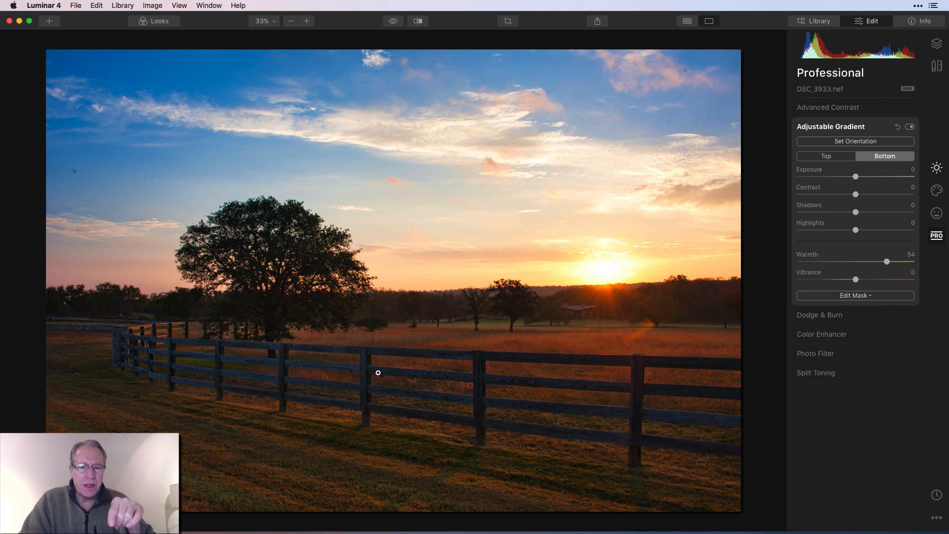
Compare the photo with the Adjustable Gradient off and on, and the whole edit against the original
left_click(910, 127)
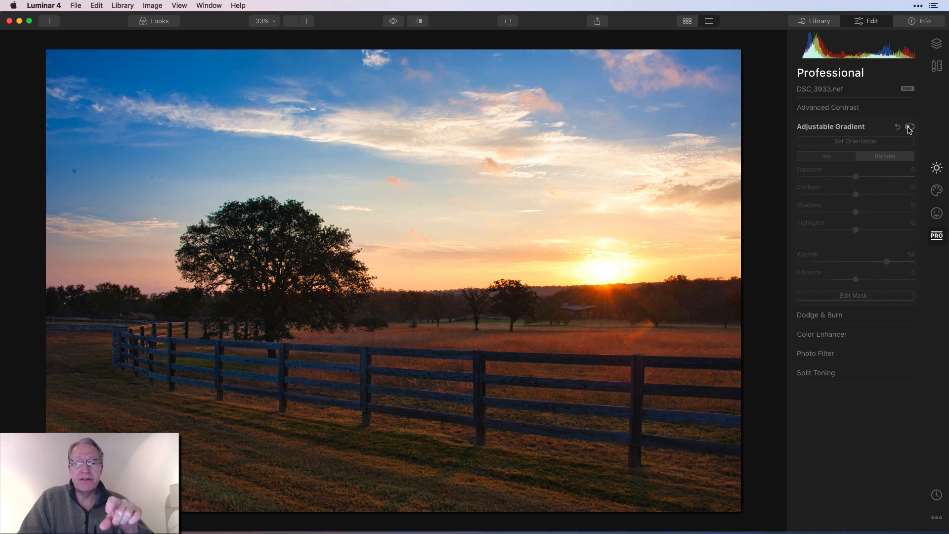
left_click(910, 128)
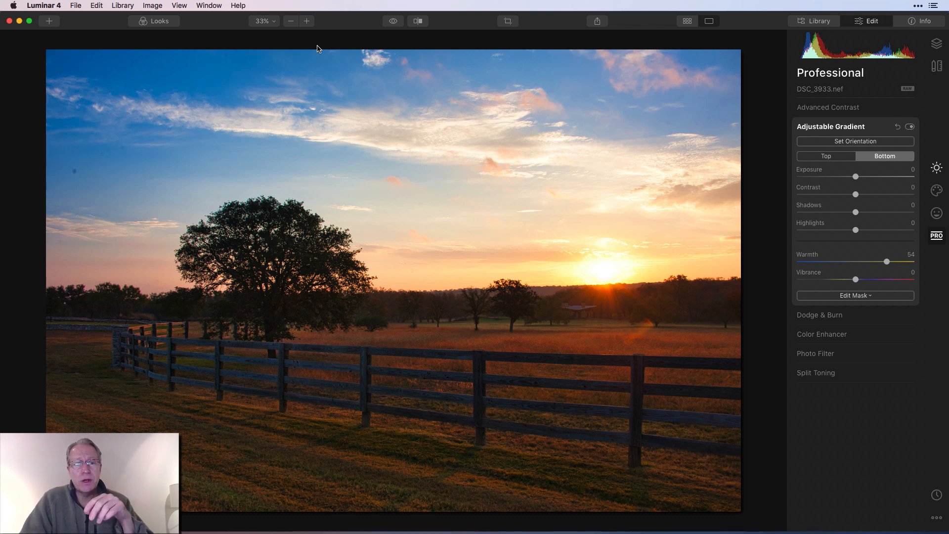
left_click(393, 21)
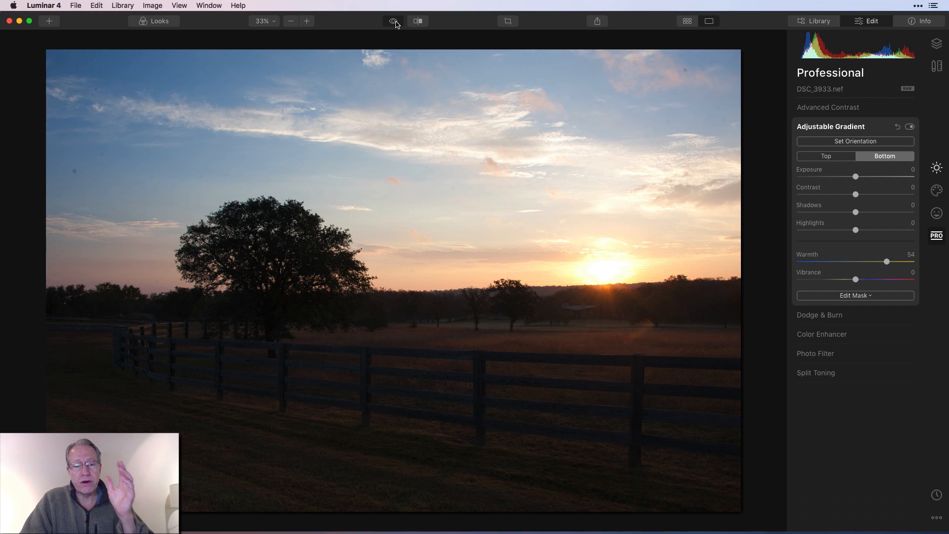
left_click(396, 23)
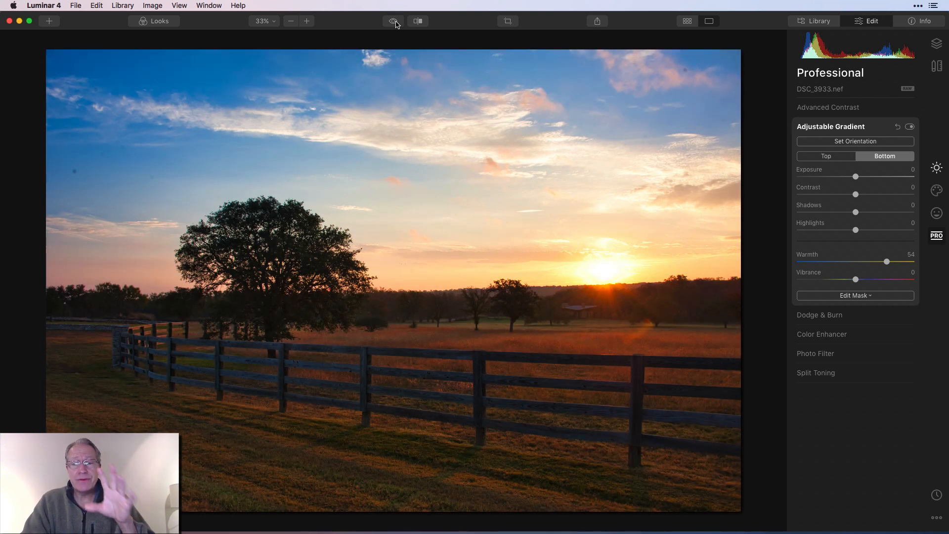
Add a new adjustment layer above the DSC_3933.nef layer
left_click(936, 169)
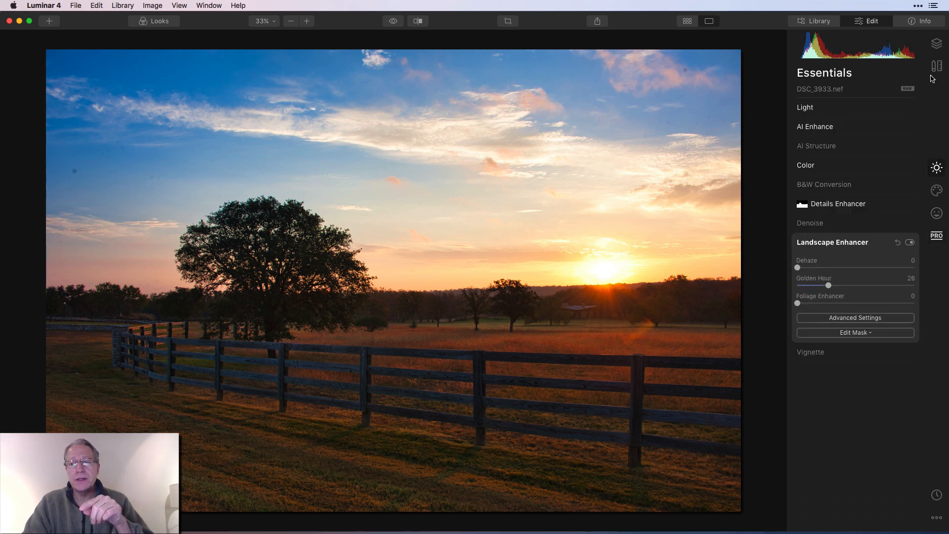
left_click(937, 44)
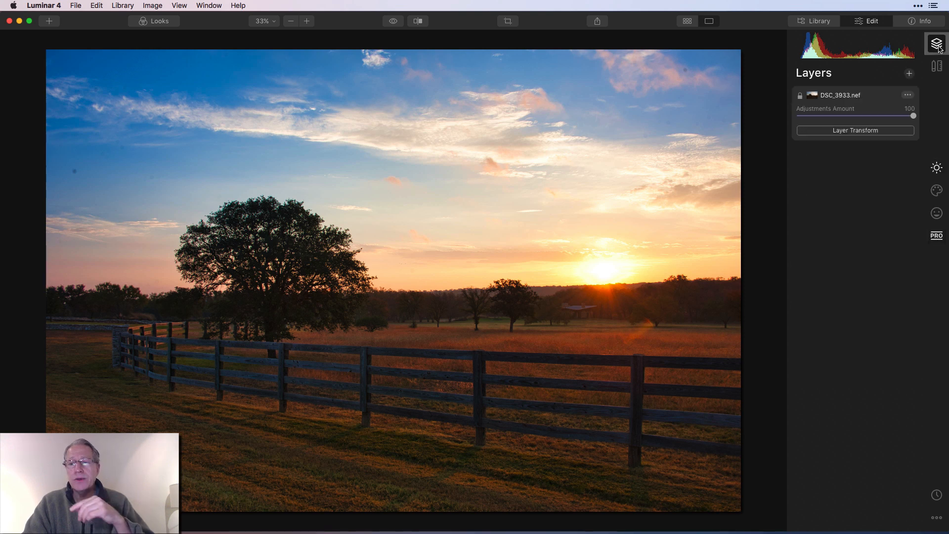
left_click(909, 73)
left_click(861, 87)
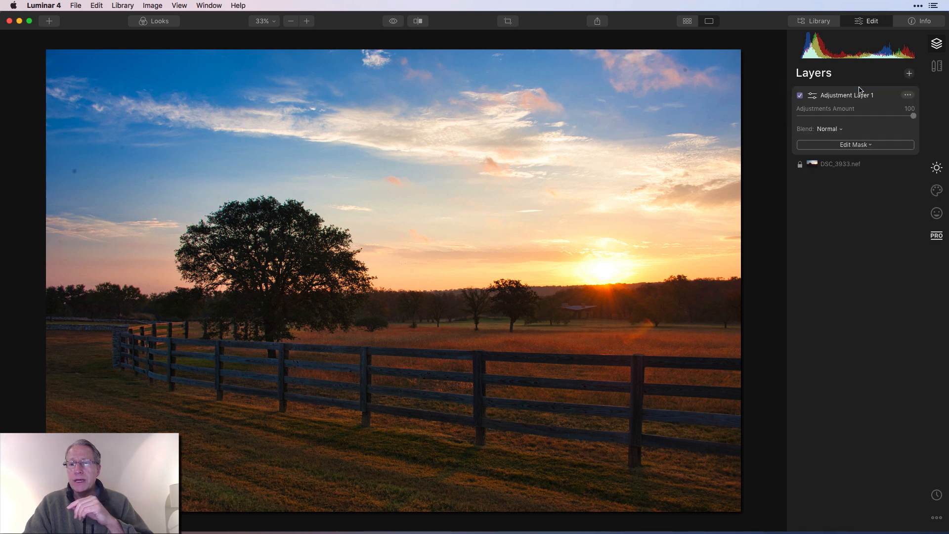
Set the blue channel's Saturation to -31 in the Color filter on the new adjustment layer
left_click(935, 168)
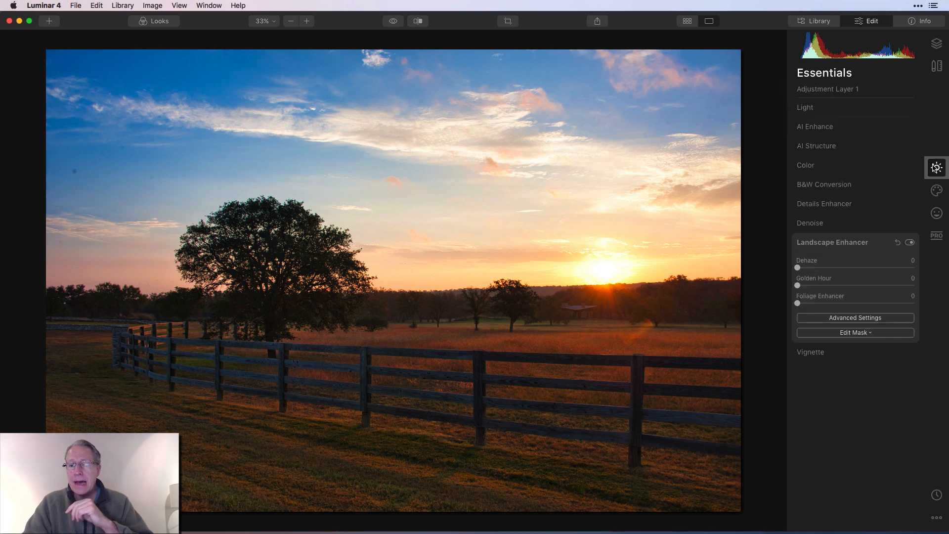
left_click(845, 169)
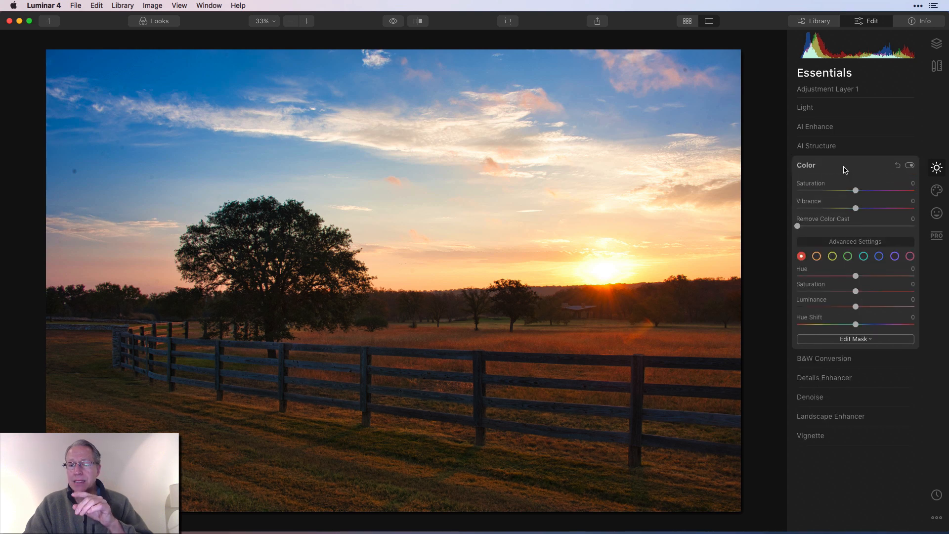
left_click(878, 257)
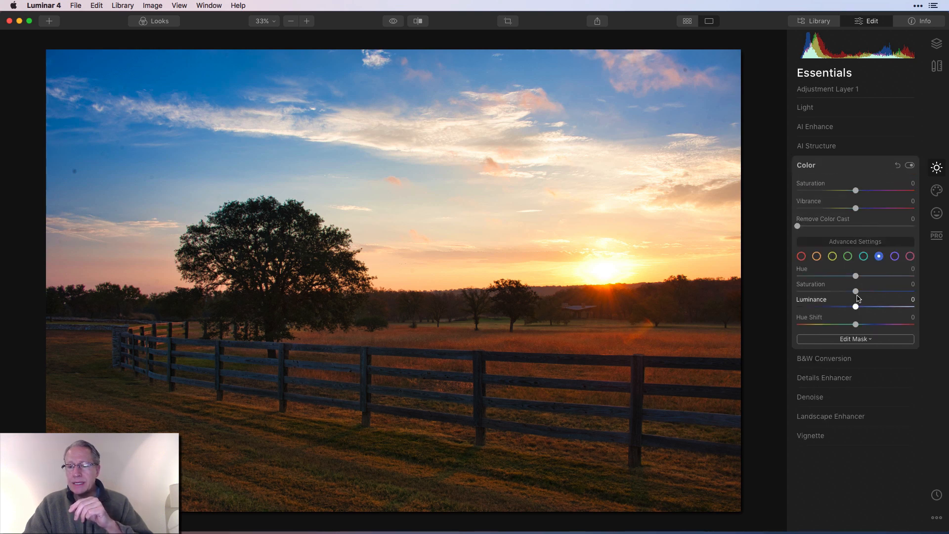
left_click_drag(856, 291, 839, 293)
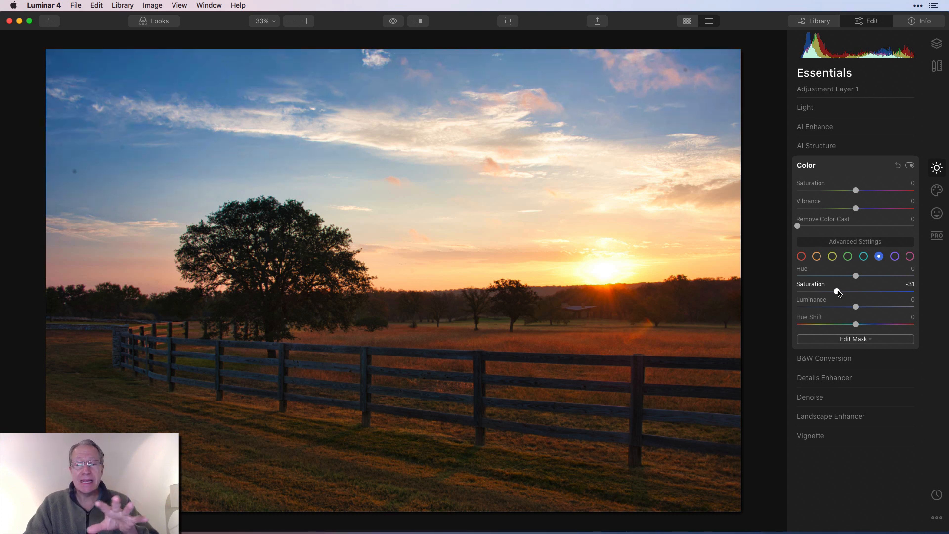
Restrict the Color filter to the foreground with a narrow gradient mask along the tree line, and compare the filter off and on
left_click(867, 340)
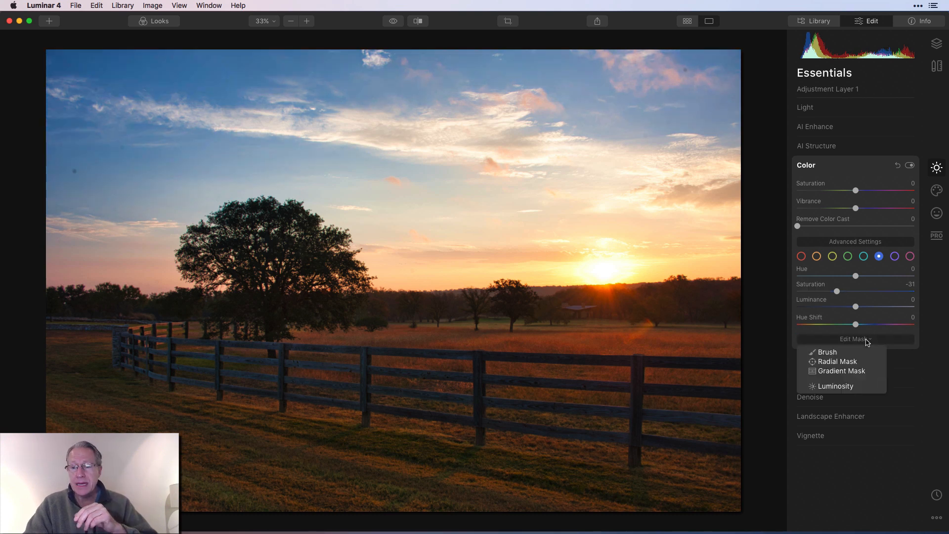
left_click(848, 372)
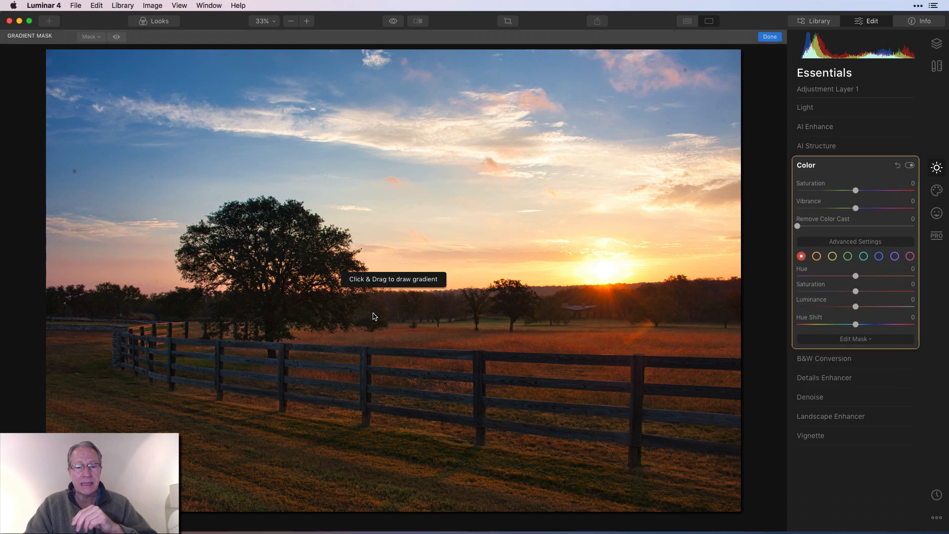
left_click_drag(372, 315, 373, 307)
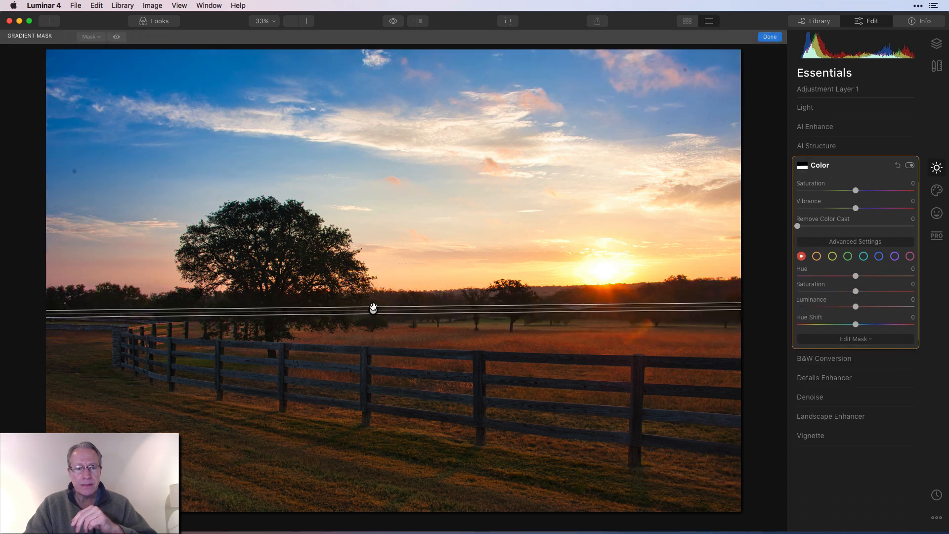
left_click(770, 39)
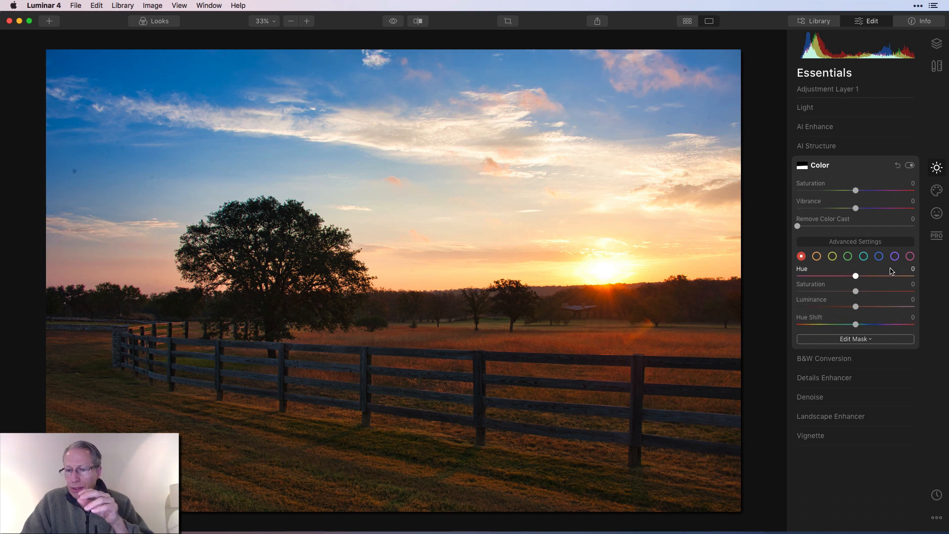
left_click(879, 257)
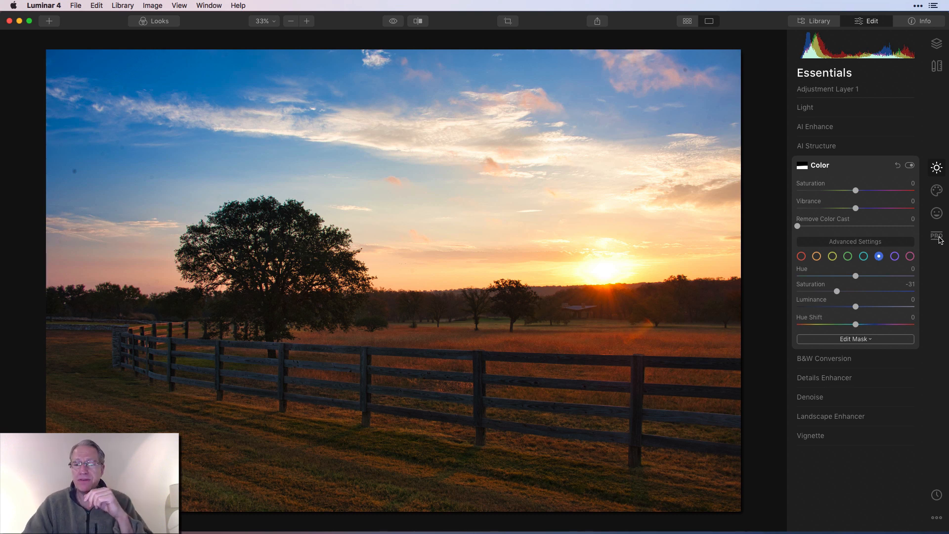
left_click(910, 166)
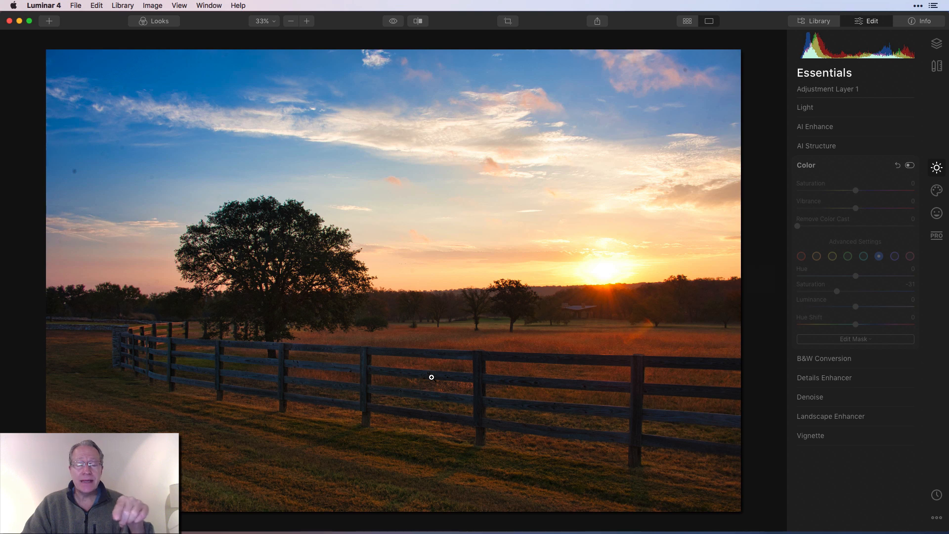
left_click(911, 166)
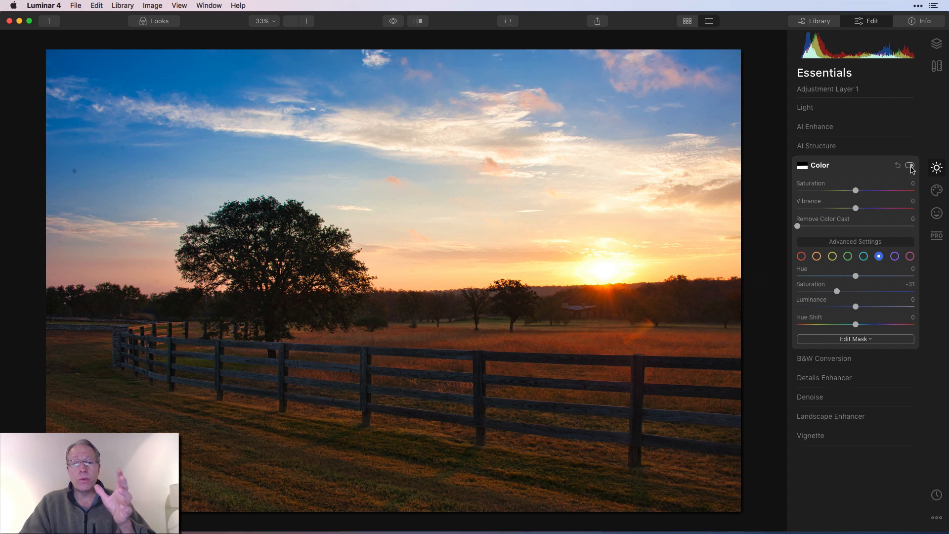
Set the AI Structure Amount to -34 and restrict it to the sky with a narrow gradient mask along the horizon
left_click(843, 147)
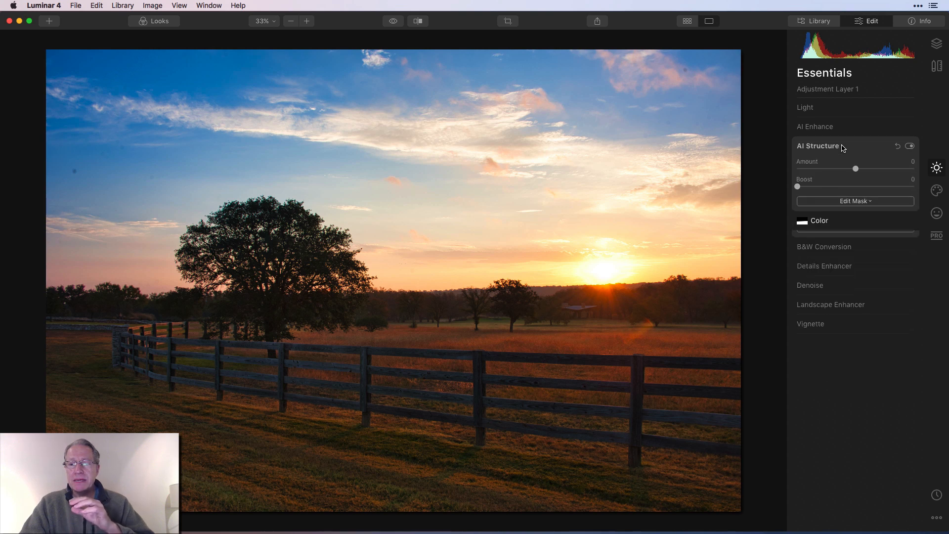
left_click_drag(855, 171, 836, 171)
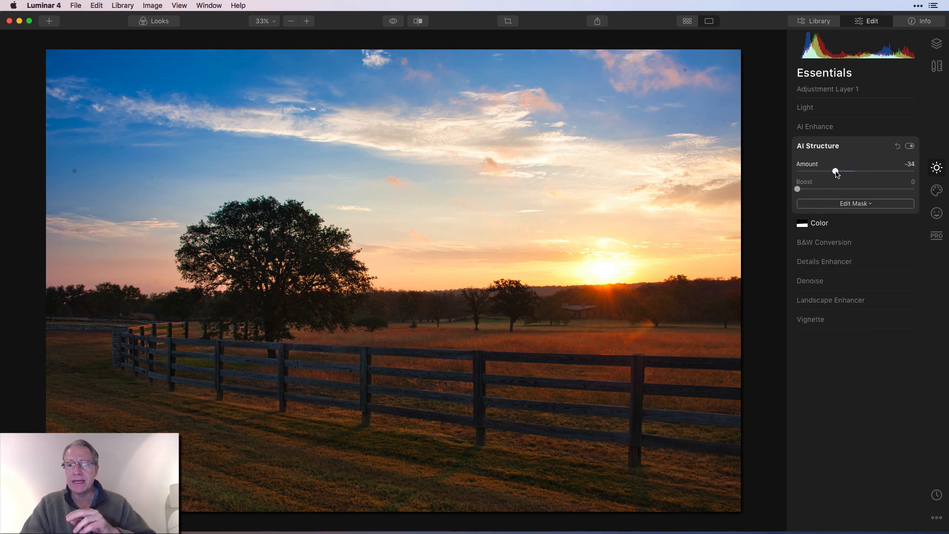
left_click(853, 204)
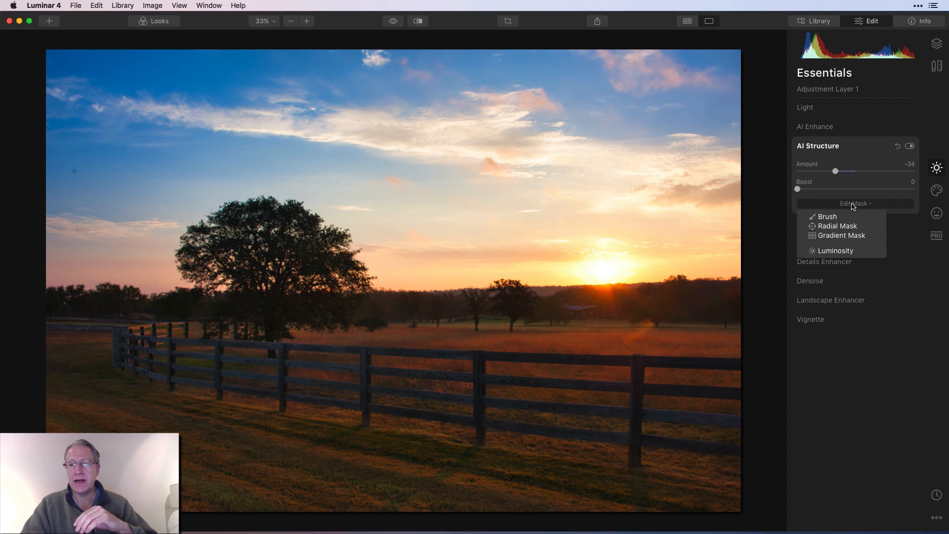
left_click(845, 239)
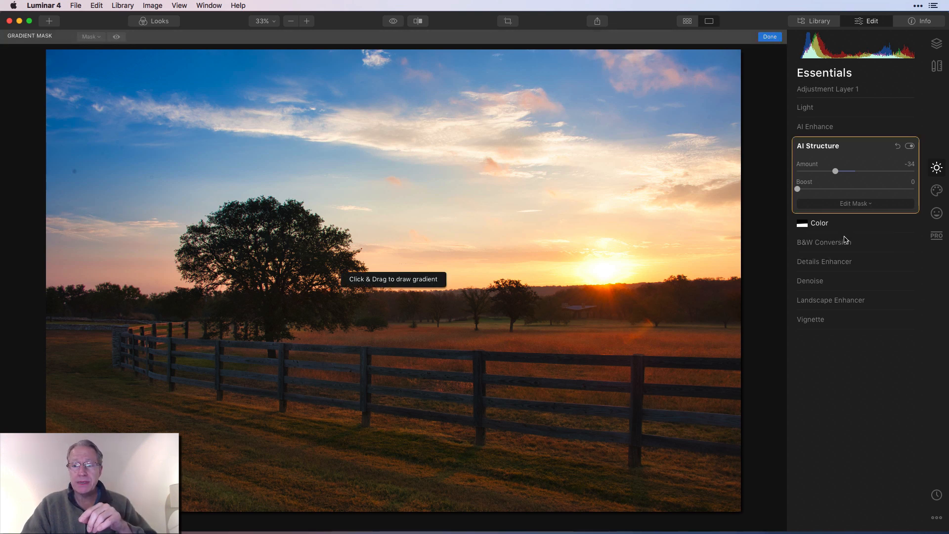
left_click_drag(392, 280, 390, 283)
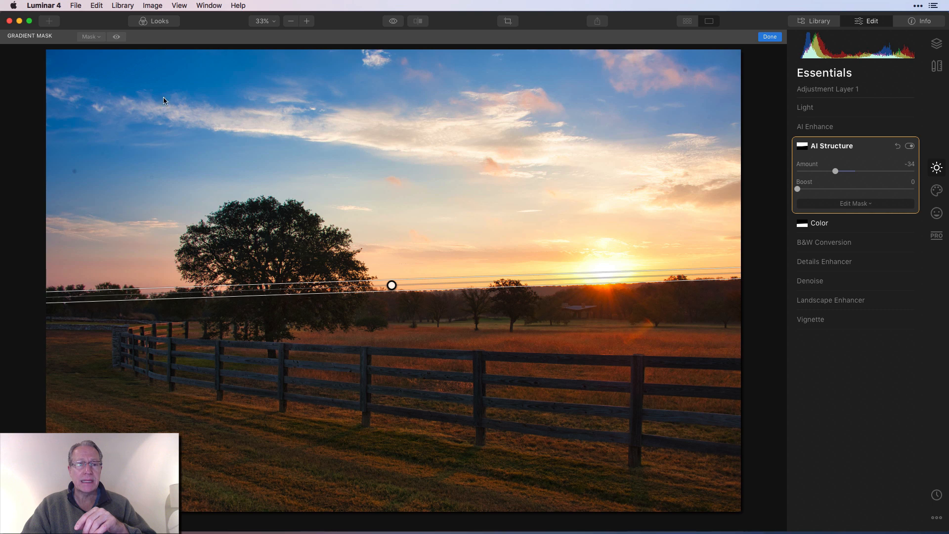
left_click(116, 37)
left_click(116, 37)
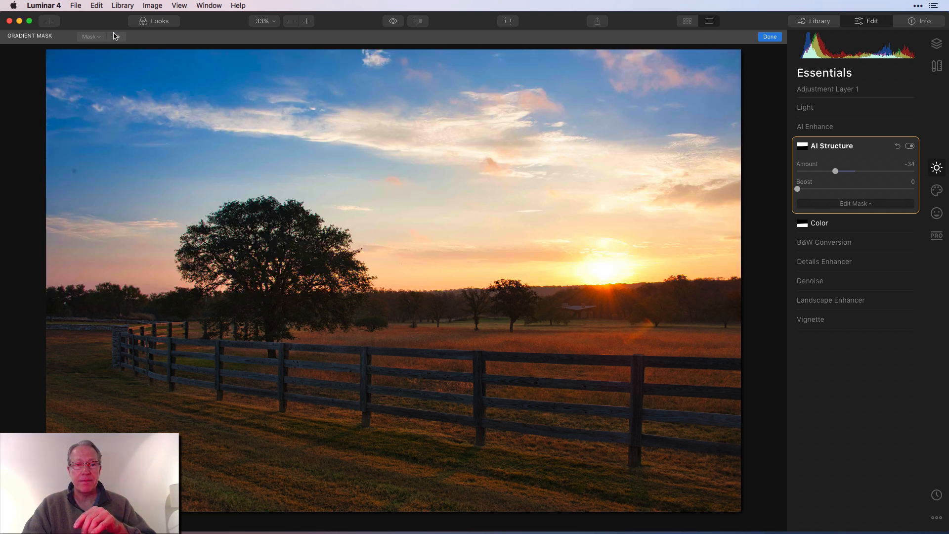
left_click(769, 37)
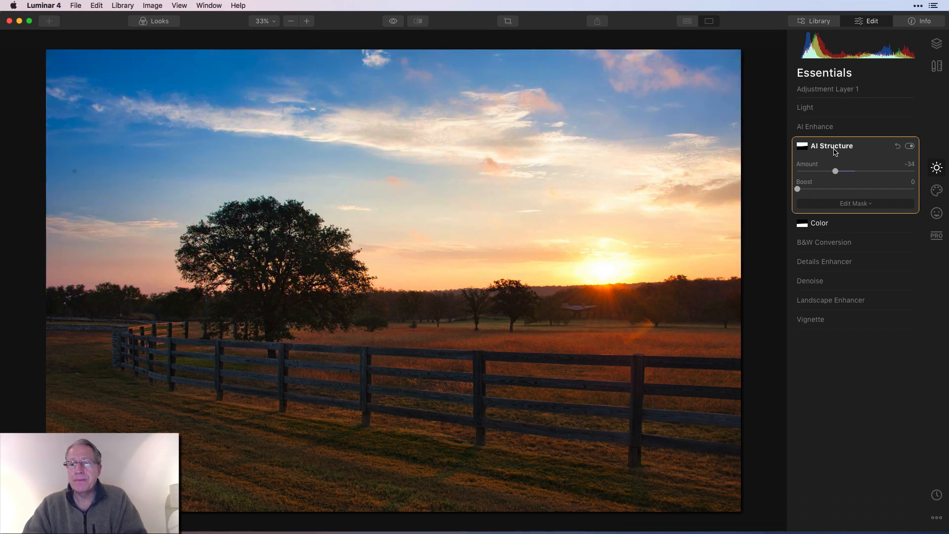
Erase the large tree from the AI Structure mask with the brush and check the mask overlay
left_click(858, 203)
left_click(835, 218)
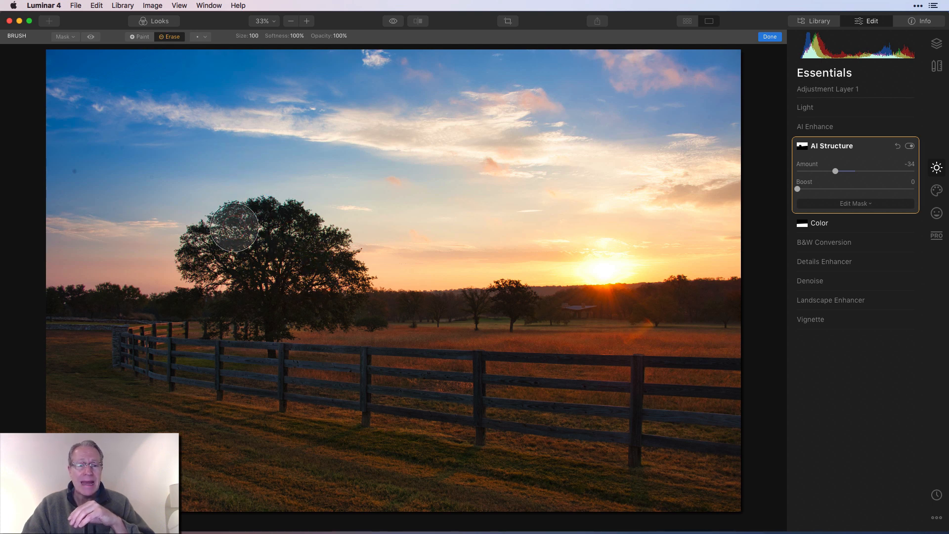
left_click(91, 37)
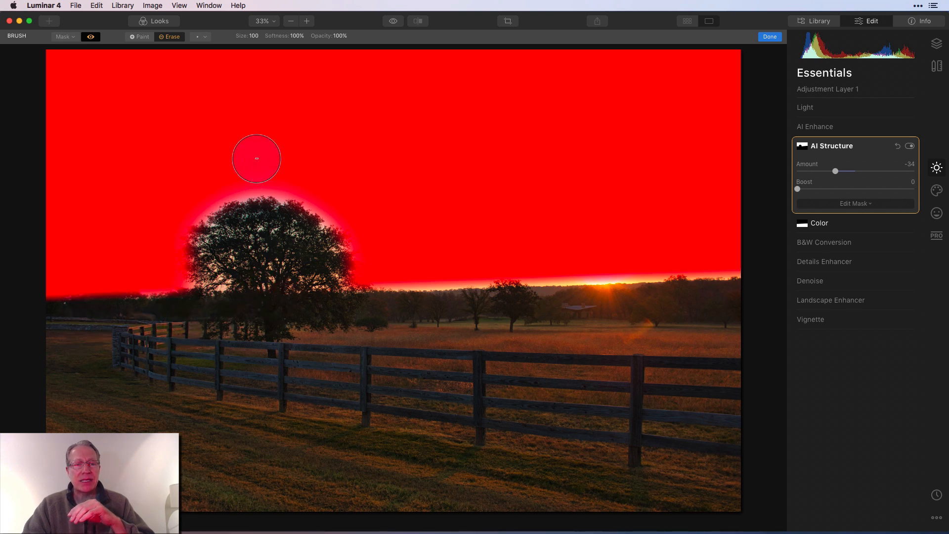
left_click(91, 36)
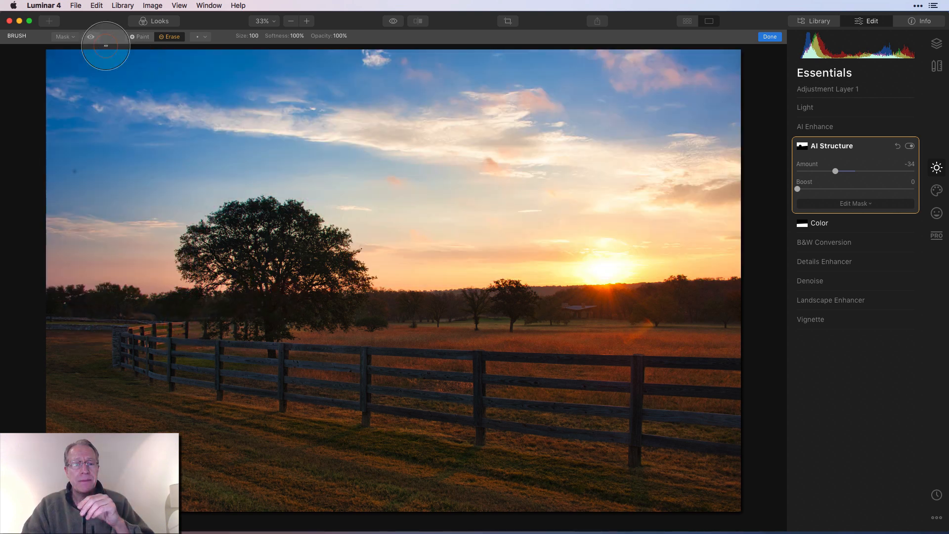
left_click(771, 37)
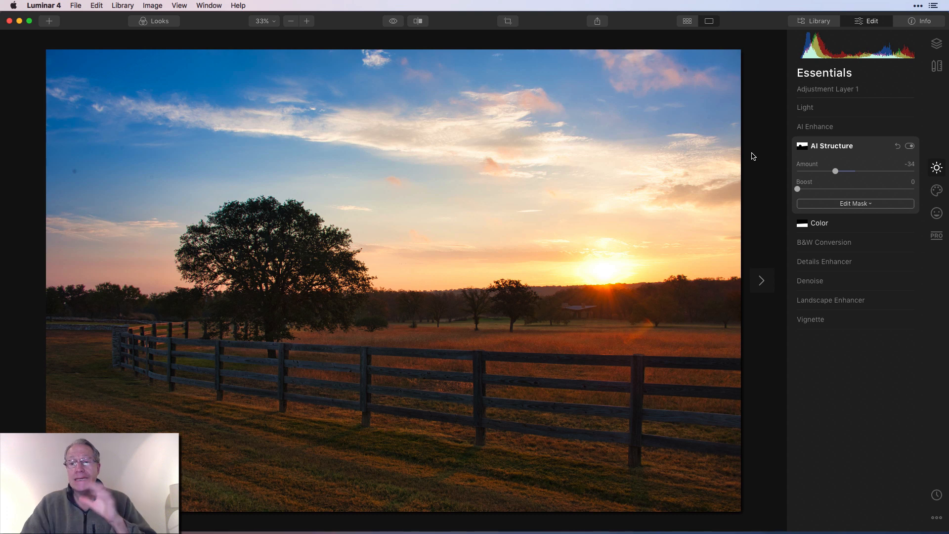
Set the Mystical filter's Amount to 44 on the adjustment layer and compare the photo with the filter off and on
left_click(936, 190)
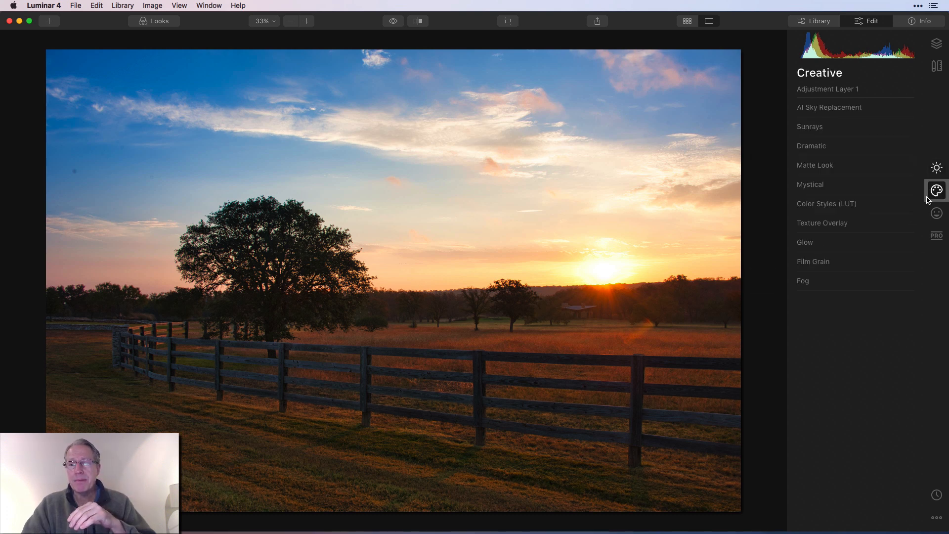
left_click(806, 185)
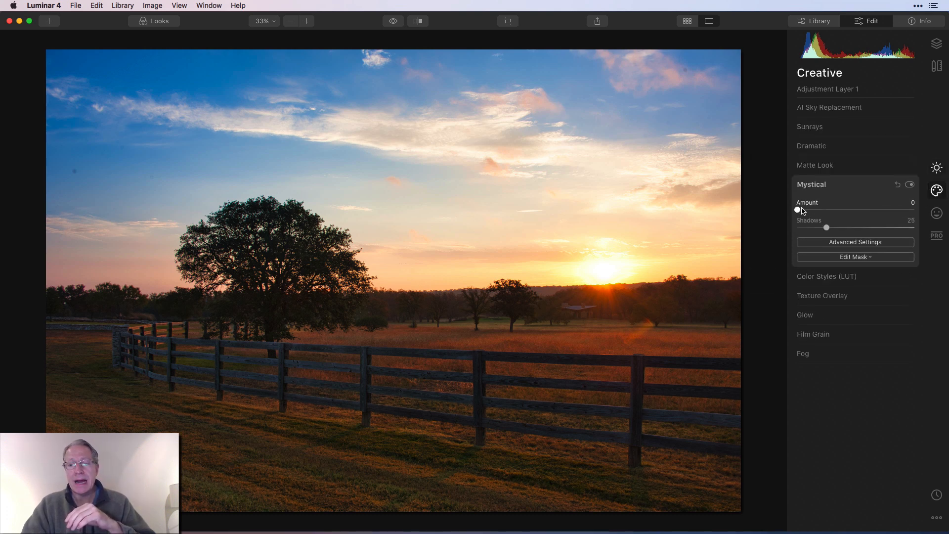
left_click_drag(798, 210, 850, 209)
left_click(910, 184)
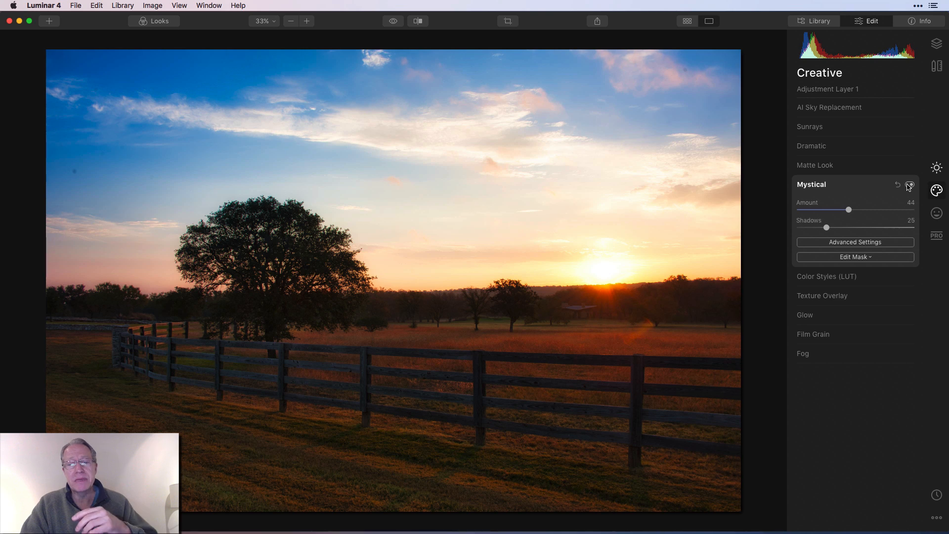
left_click(910, 185)
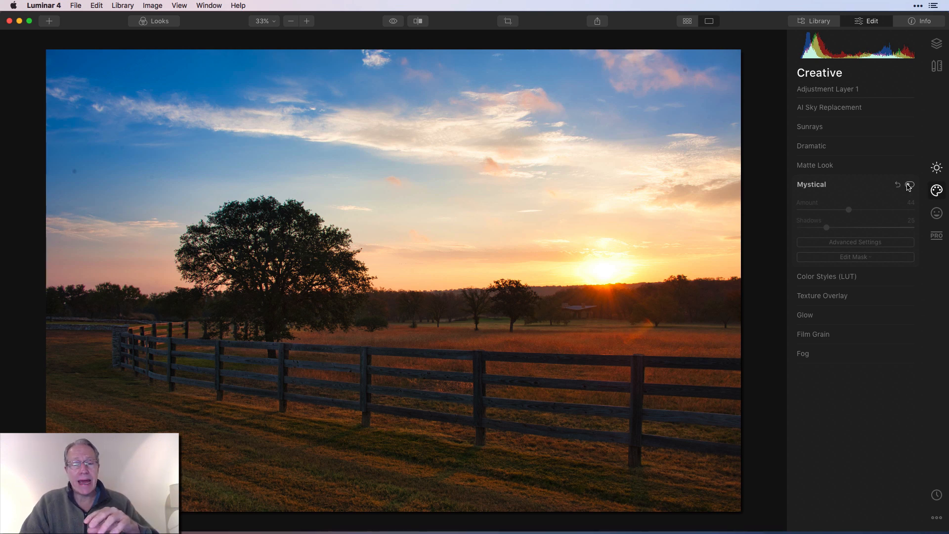
left_click(910, 185)
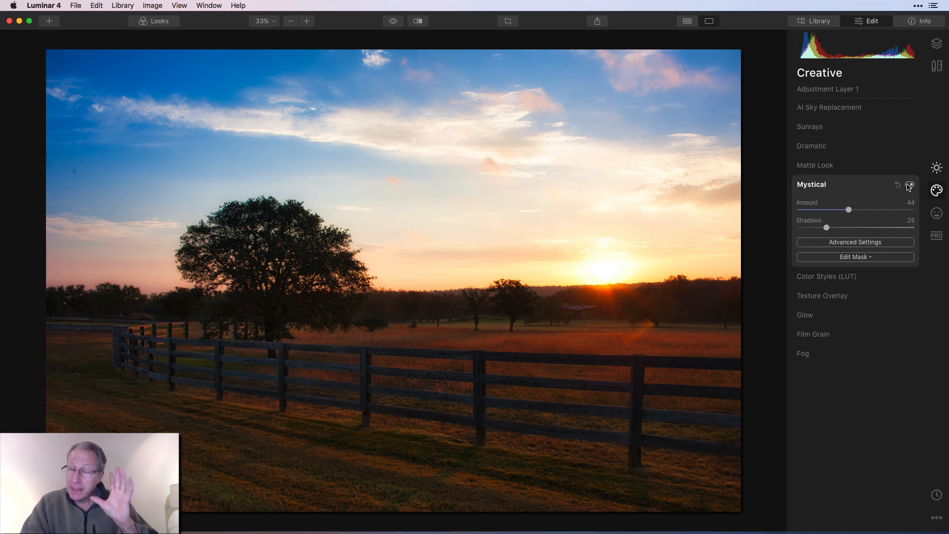
left_click(938, 167)
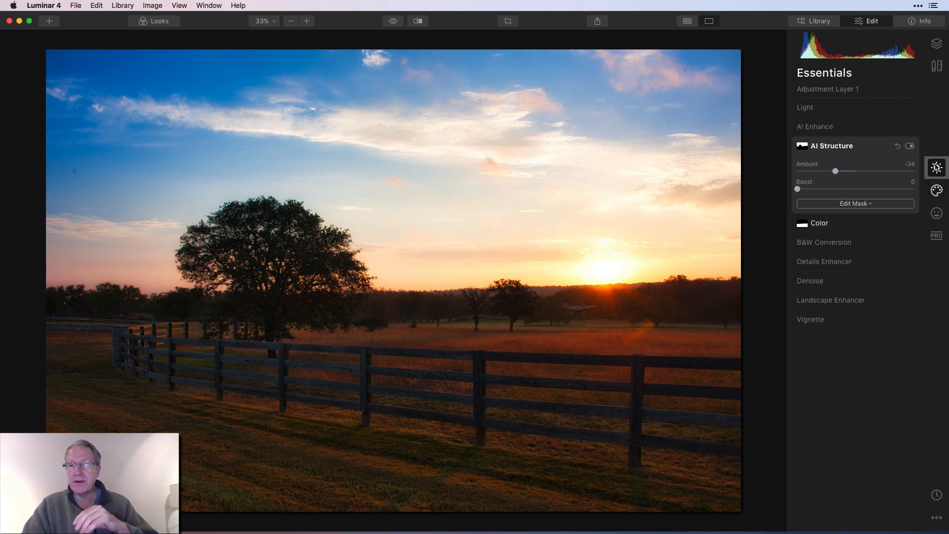
Set AI Accent to 17 in the AI Enhance filter and compare the photo with the filter off and on
left_click(829, 127)
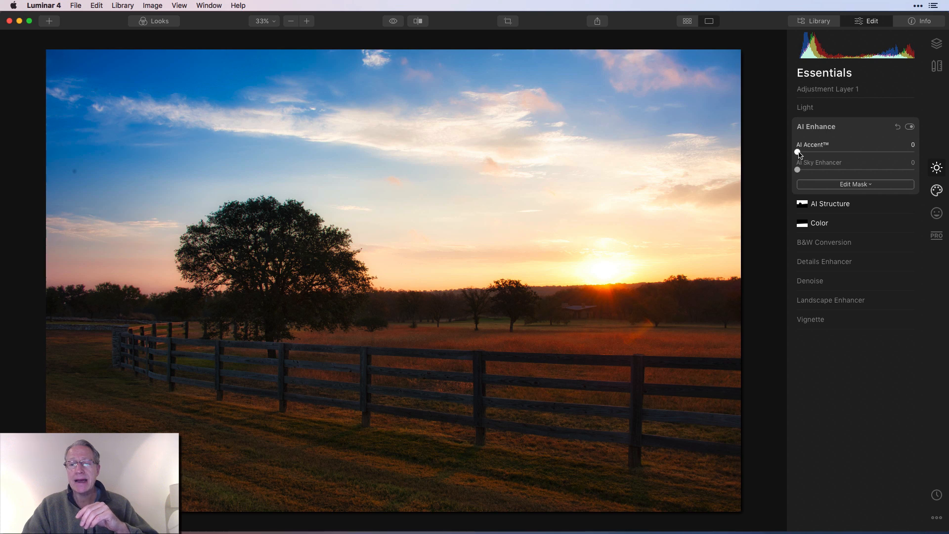
left_click_drag(800, 152, 821, 154)
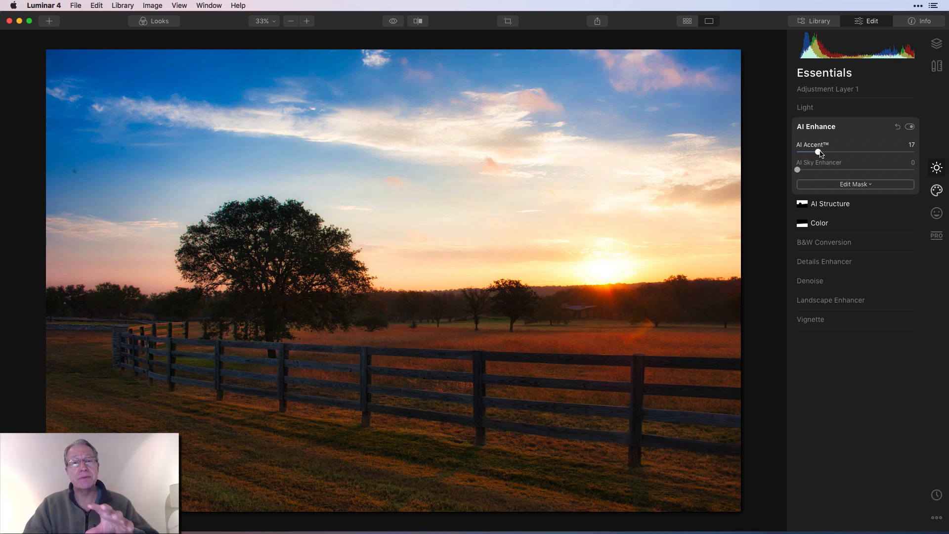
left_click(909, 127)
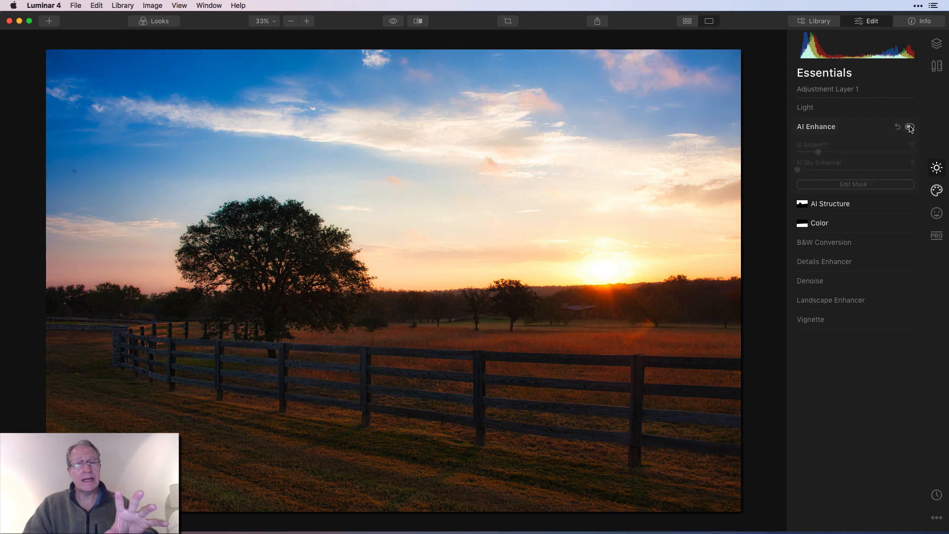
left_click(910, 128)
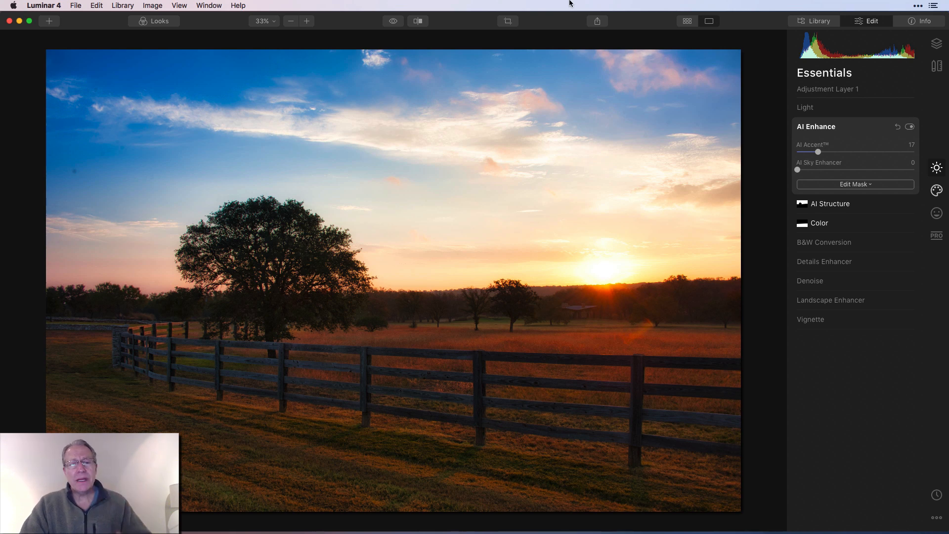
Compare the edited photo with the original, first full frame and then with a split before/after view
left_click(394, 21)
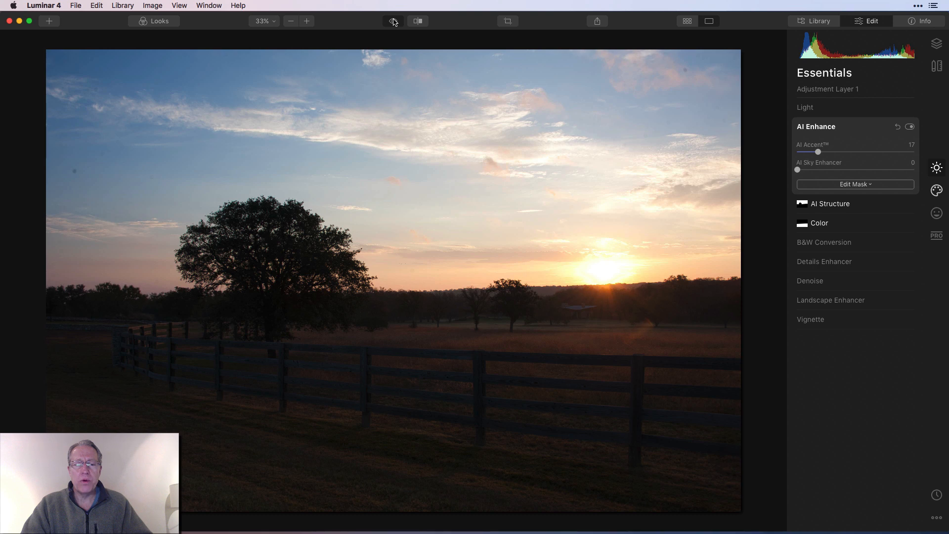
left_click(394, 21)
left_click(417, 21)
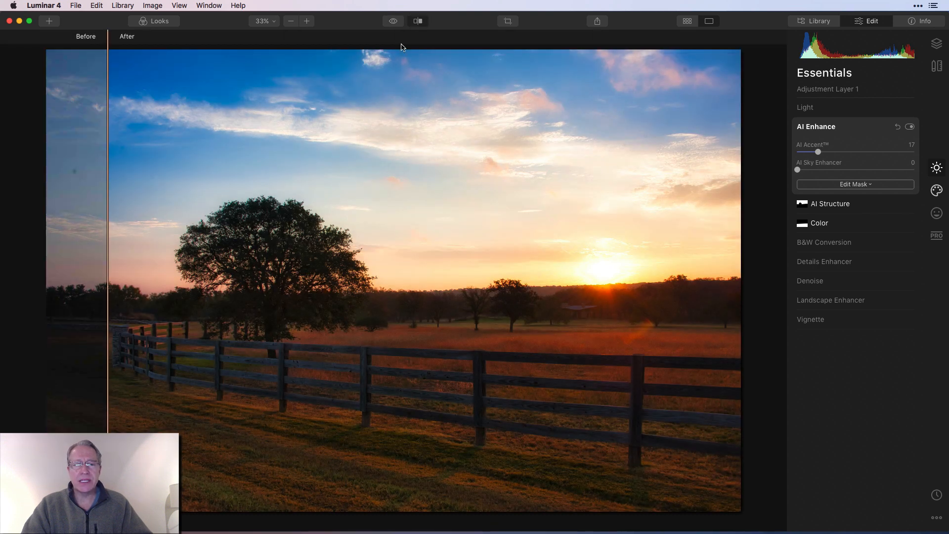
left_click_drag(106, 163, 231, 181)
left_click(418, 20)
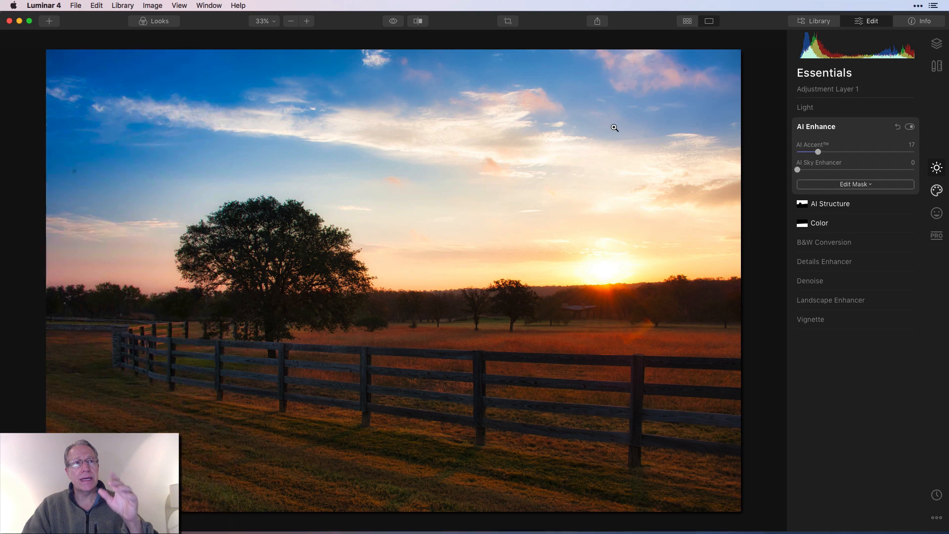
Place the Sunrays filter's sun center on the setting sun just above the horizon
left_click(936, 192)
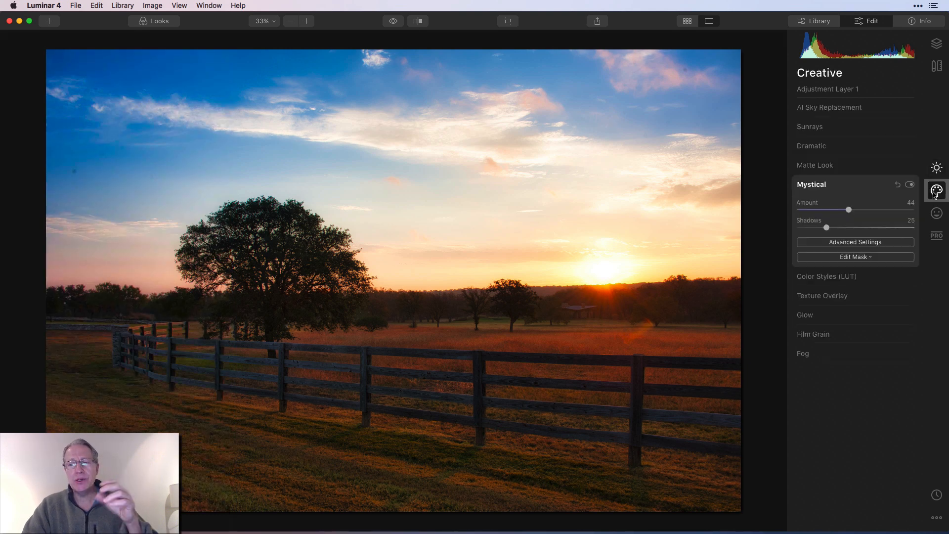
left_click(824, 128)
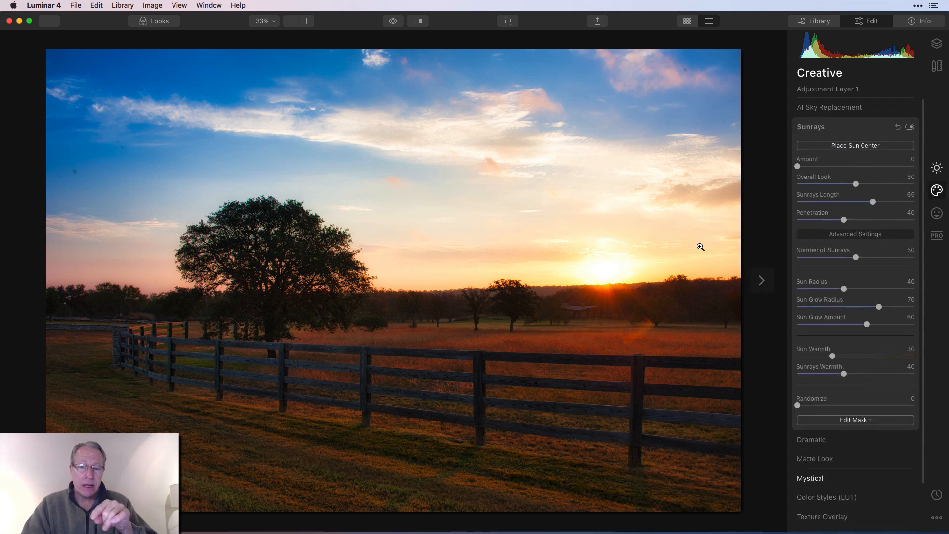
left_click(920, 22)
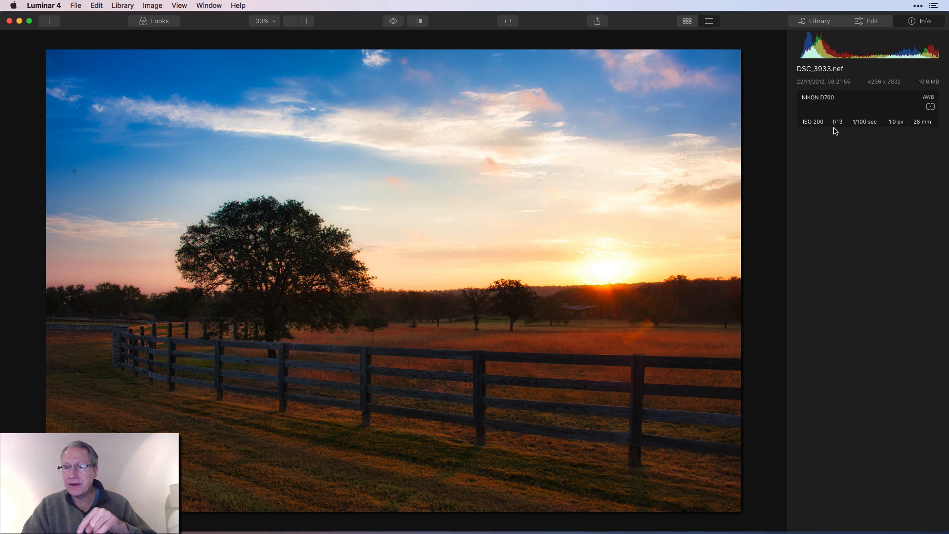
left_click(875, 22)
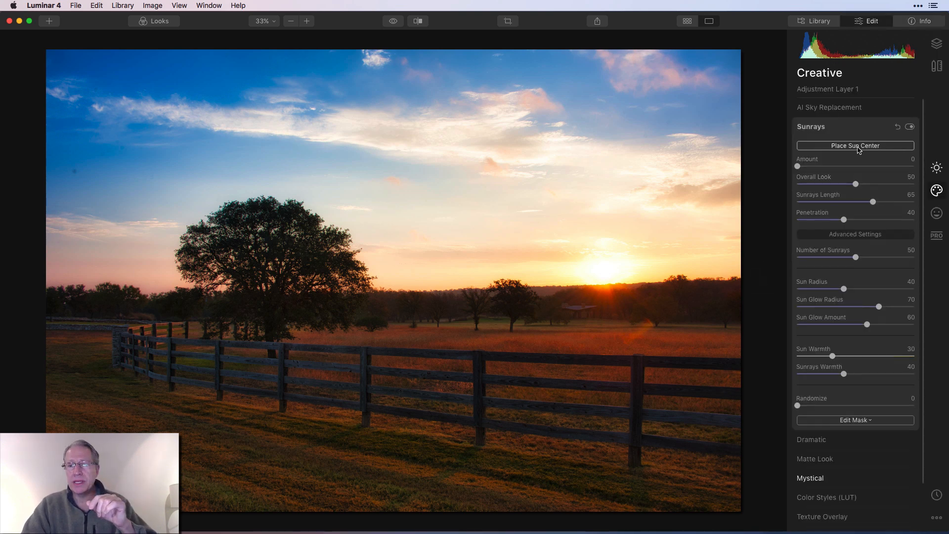
left_click(855, 145)
mouse_move(254, 141)
left_mouse_down()
mouse_move(411, 232)
mouse_move(605, 273)
left_mouse_up()
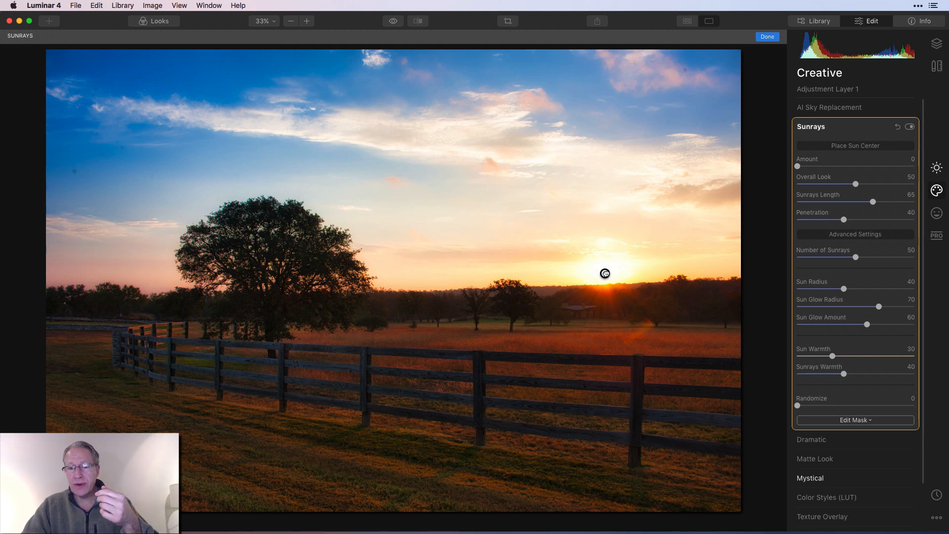
left_click(769, 37)
Set Sunrays Amount 13, Overall Look 27, Sunrays Length 29, Number of Sunrays 62, Sun Radius 26, Sun Glow Radius 24 and Sun Glow Amount 30
left_click_drag(798, 167, 832, 202)
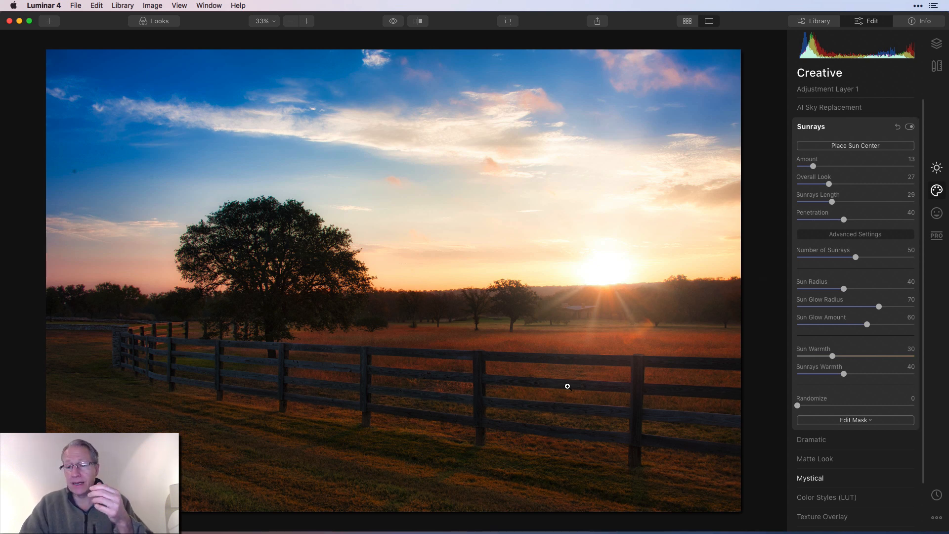
left_click_drag(853, 262, 871, 261)
left_click(832, 308)
left_click_drag(832, 307, 828, 290)
left_click(830, 289)
left_click_drag(868, 325, 833, 325)
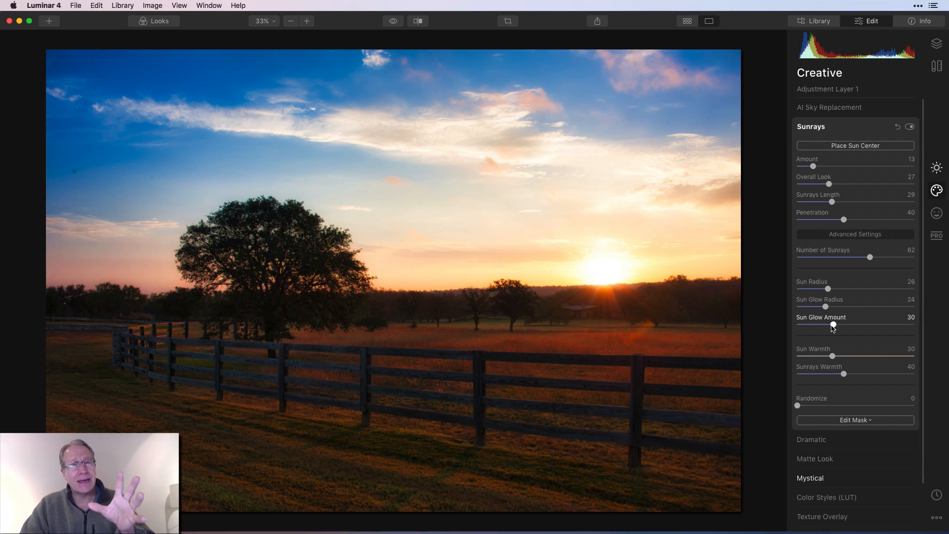
Set the Sunrays Randomize value to 16 and compare the photo with the filter off and on
left_click_drag(797, 405, 817, 405)
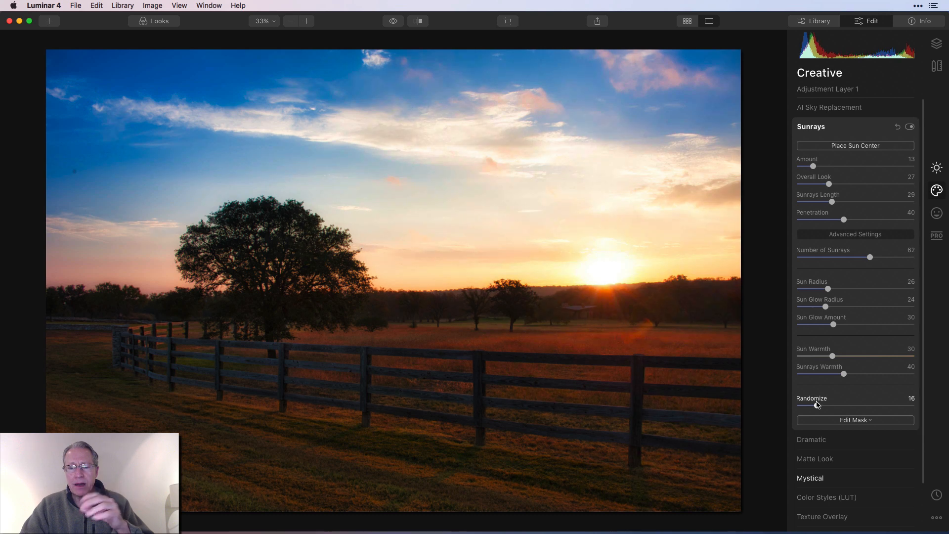
left_click(909, 128)
left_click(909, 128)
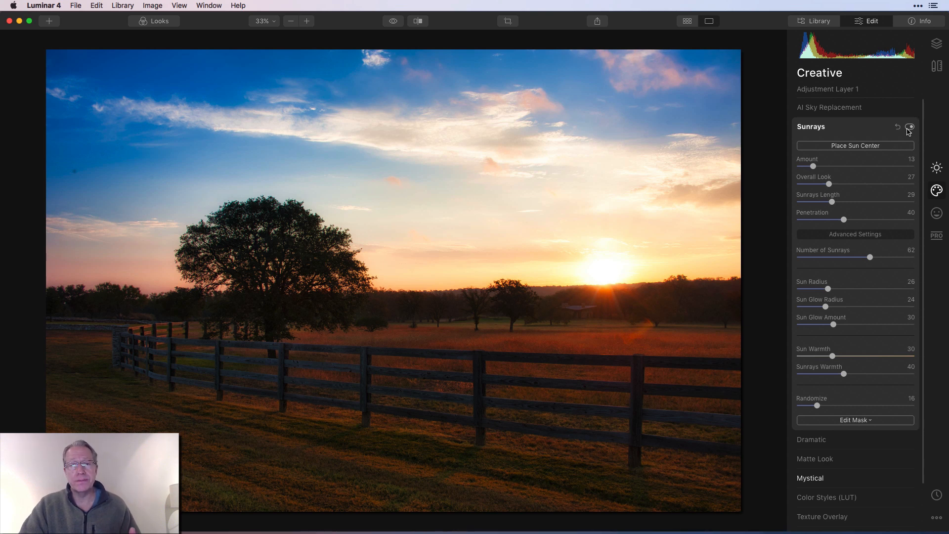
Set AI Accent to 37 and compare the photo with the Sunrays filter off and on
left_click(937, 167)
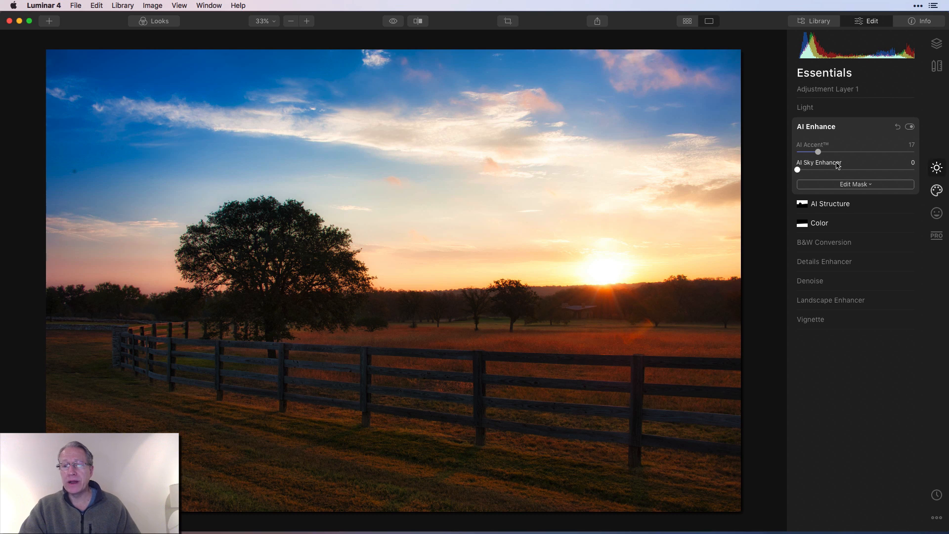
left_click_drag(818, 152, 846, 153)
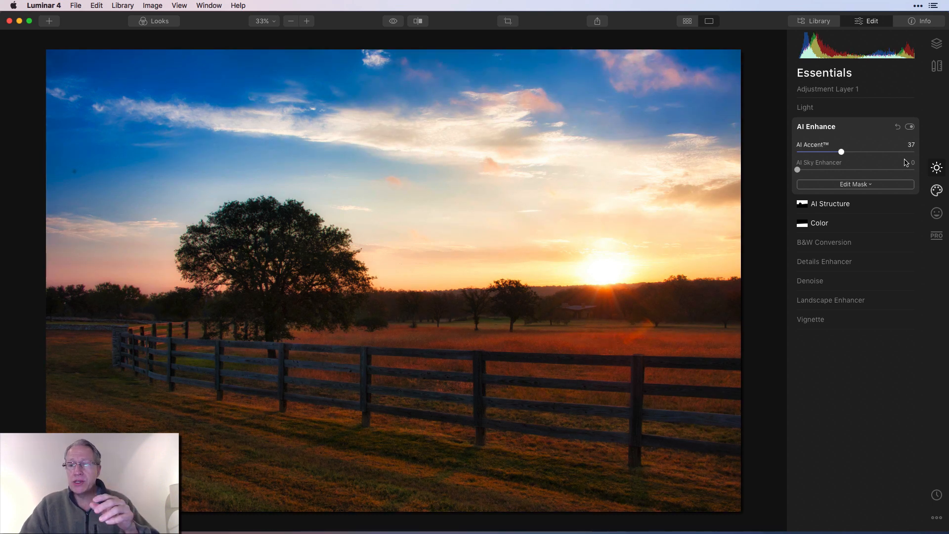
left_click(936, 190)
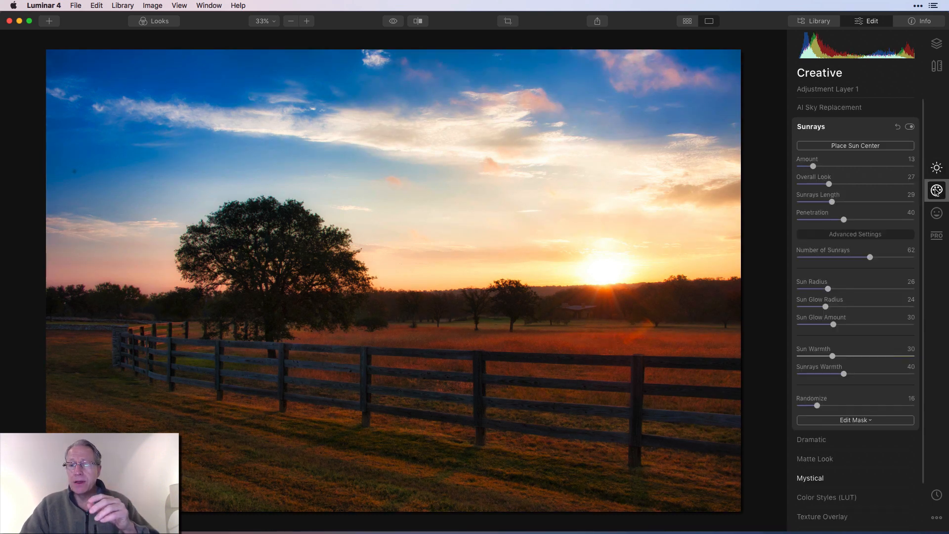
left_click(910, 127)
left_click(910, 127)
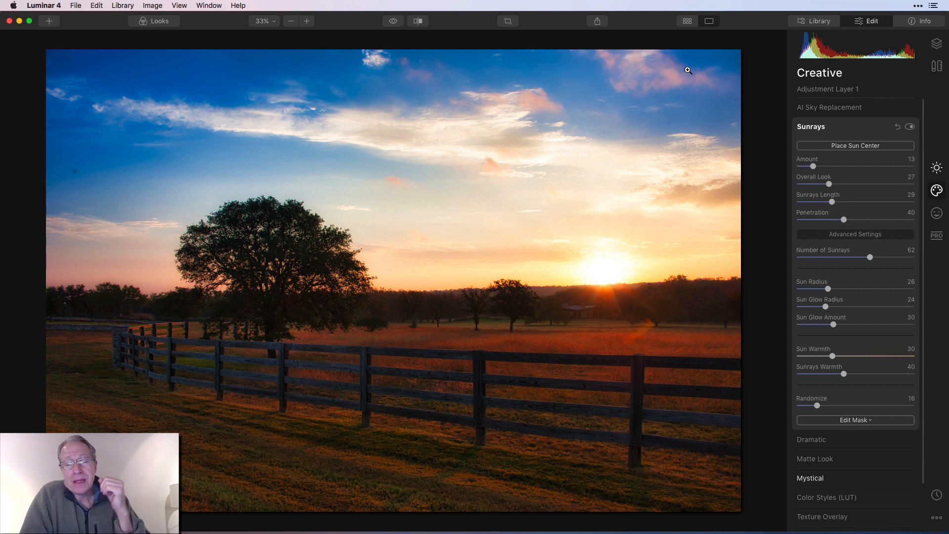
Compare the finished edit with the original, unedited photo
left_click(398, 24)
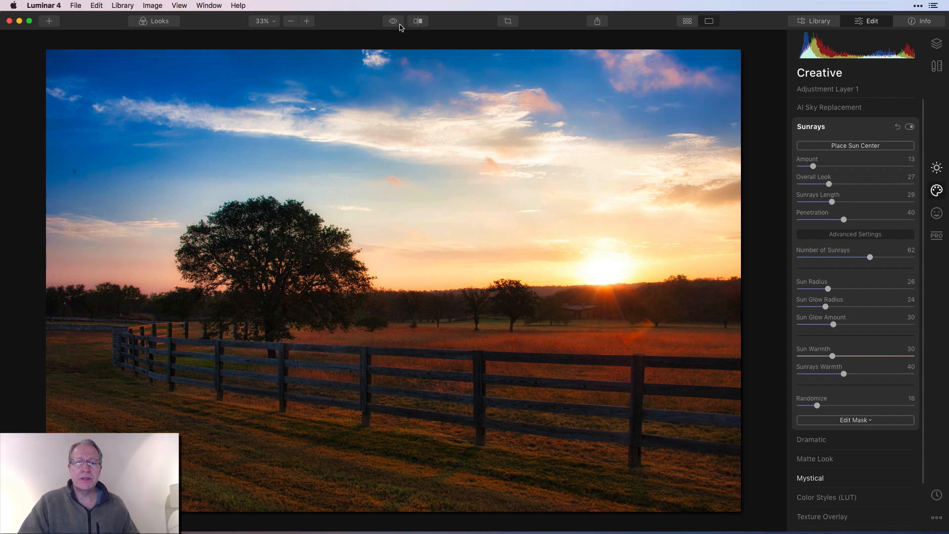
left_click(396, 24)
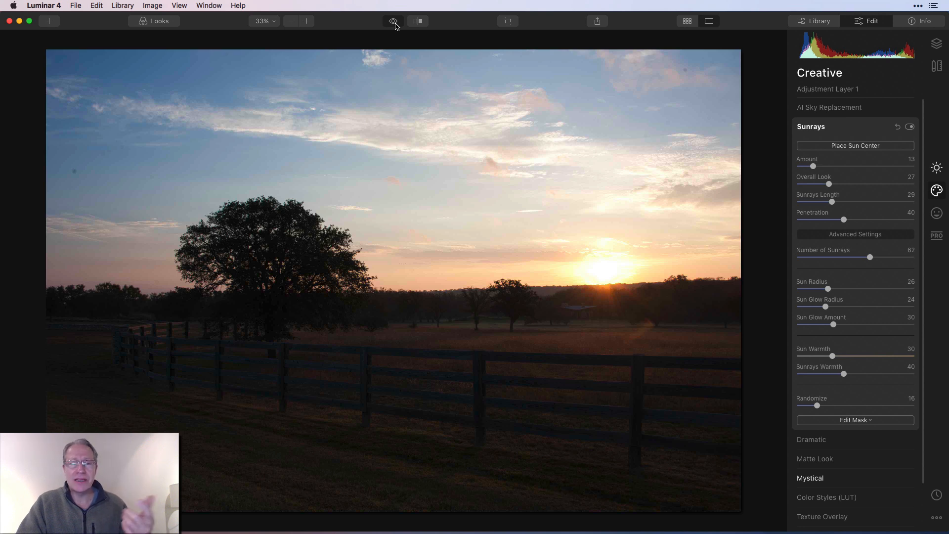
left_click(396, 25)
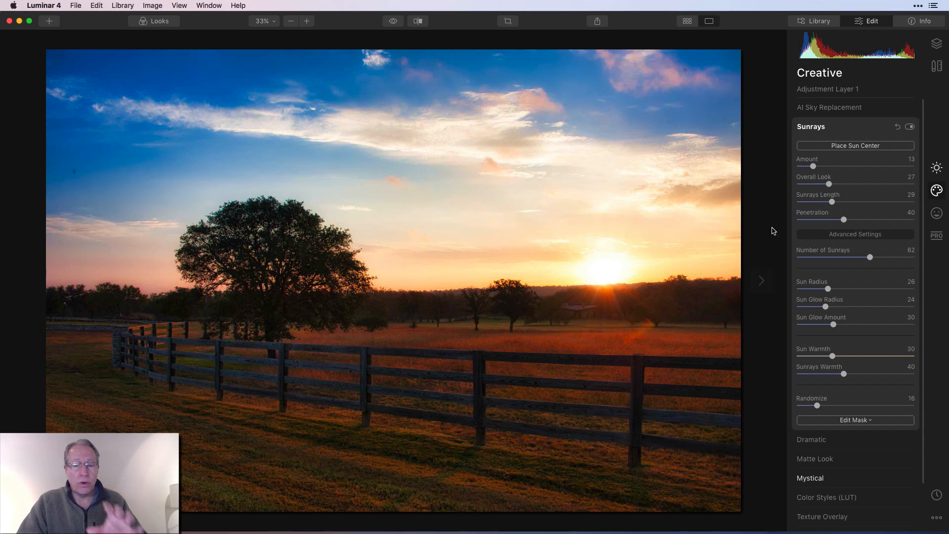
Set the orange Saturation to -24 in the Color filter masked to the foreground
left_click(937, 167)
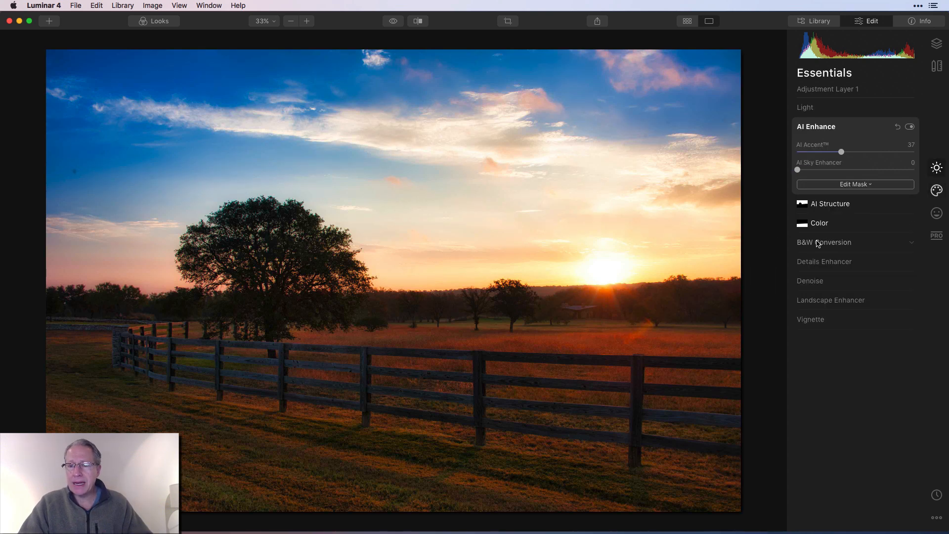
left_click(830, 225)
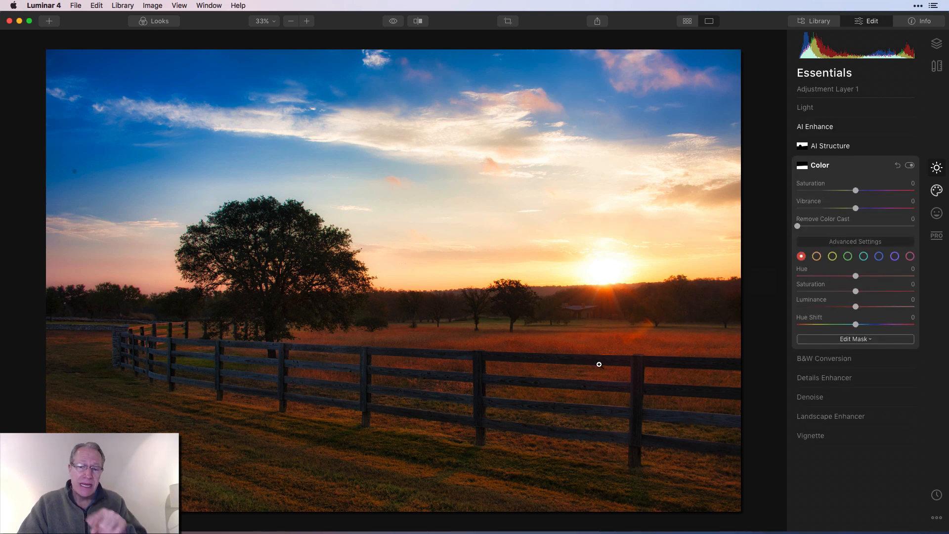
left_click(817, 256)
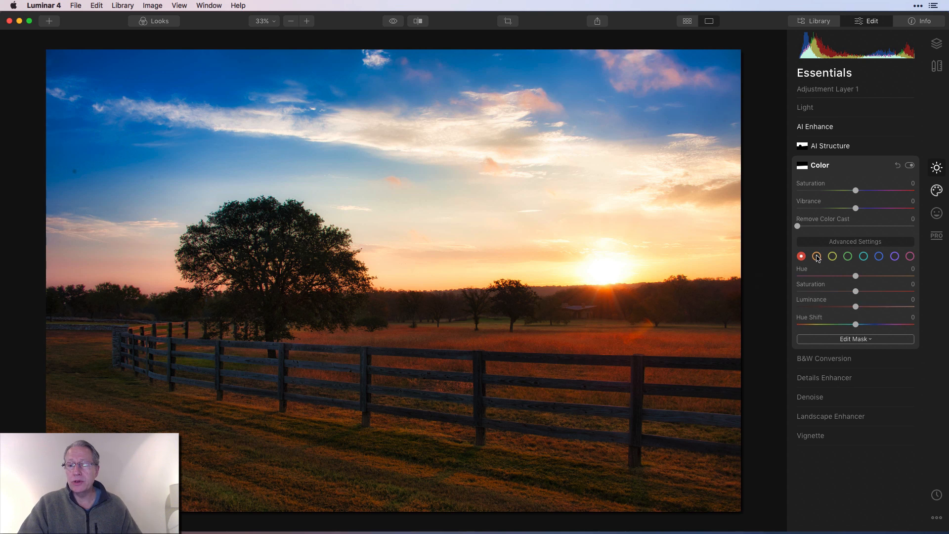
left_click_drag(857, 292, 842, 294)
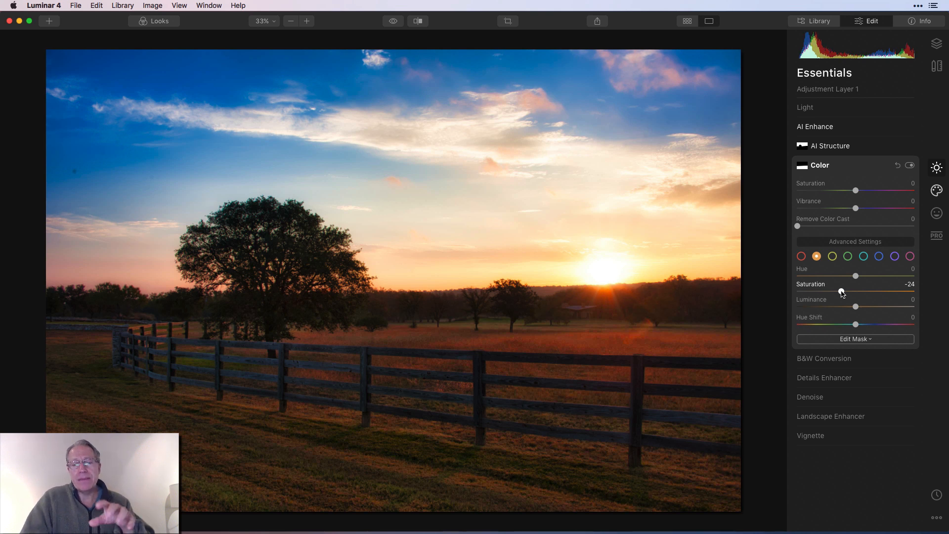